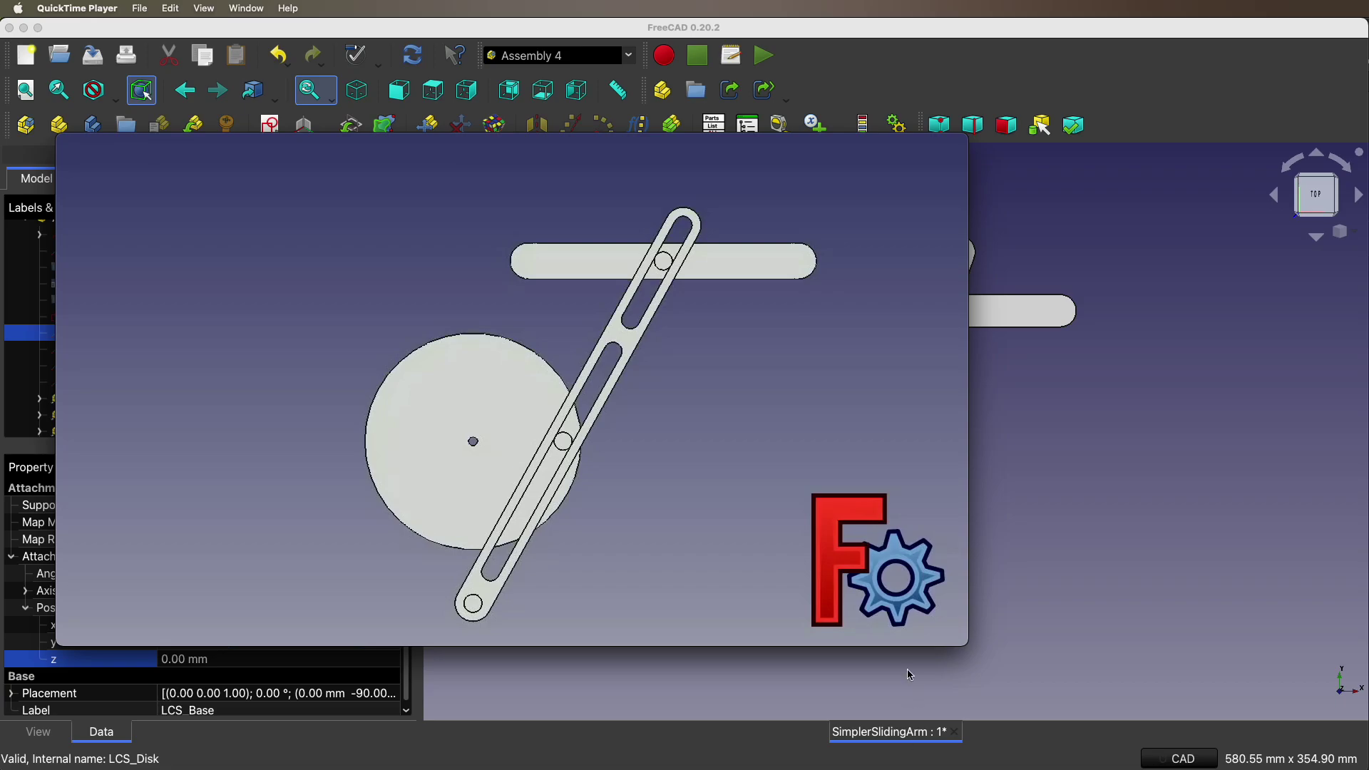
# - Play the SimplerSlidingArm.mp4 mechanism preview in QuickTime, then pause it
pyautogui.moveTo(872, 602)
pyautogui.moveTo(717, 370)
pyautogui.click(536, 536)
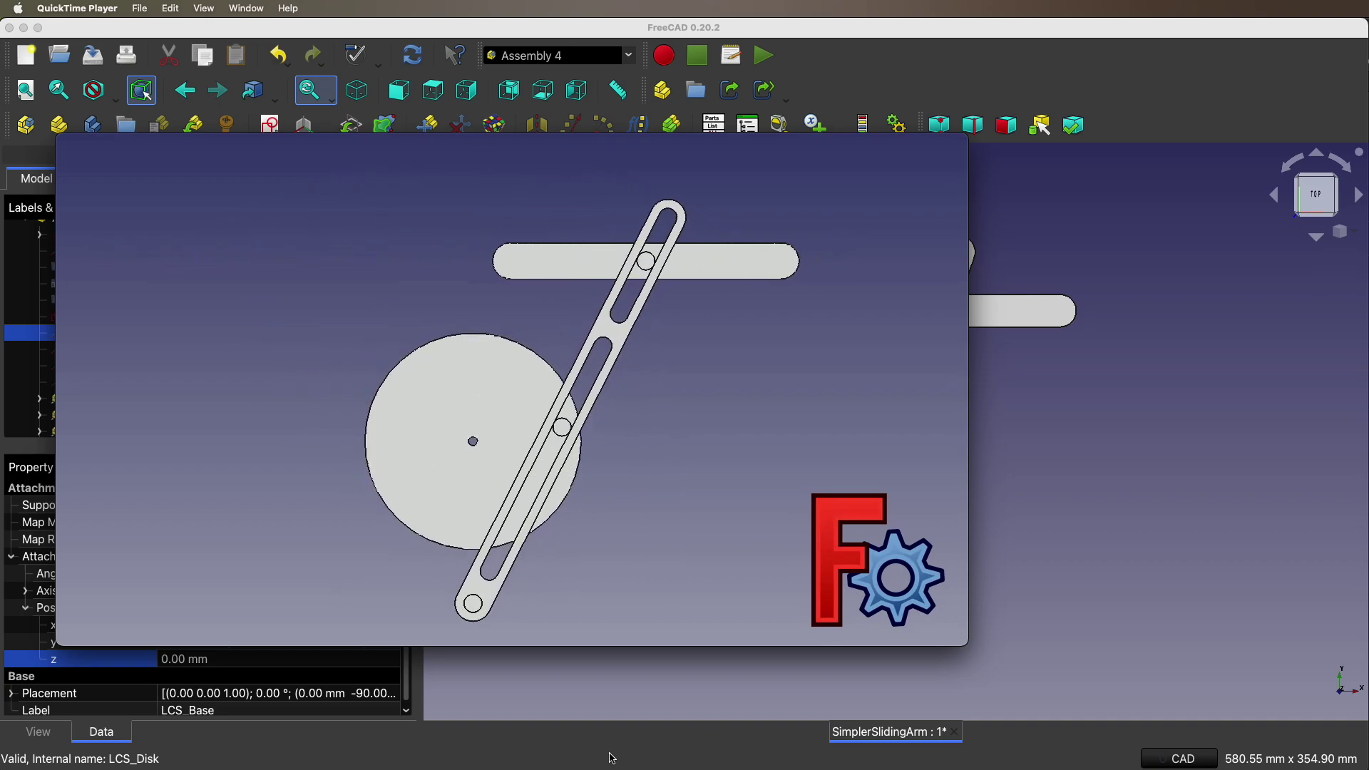
pyautogui.moveTo(475, 503)
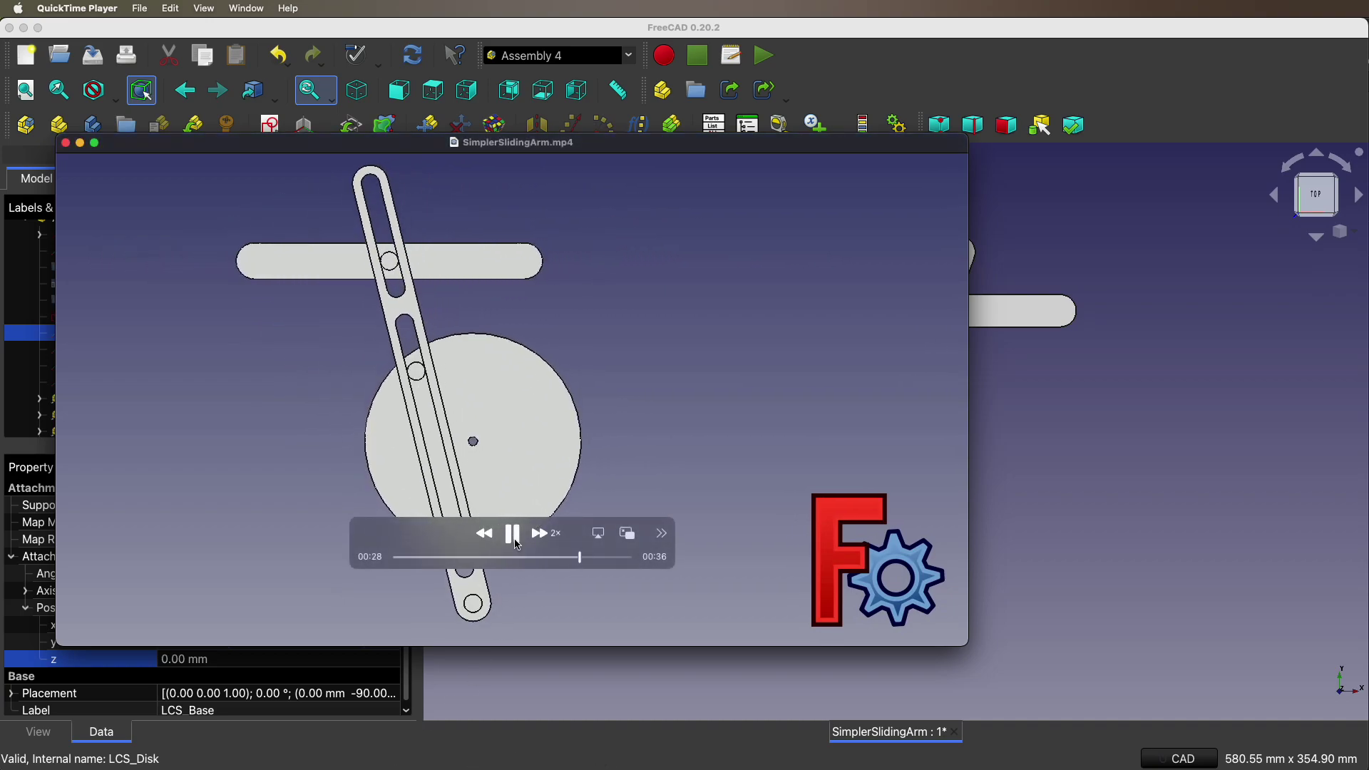
pyautogui.press('space')
# - Close the video, then inspect Variables and the disk's Pad011, whose Length follows Variables.PartHeight
pyautogui.click(1103, 447)
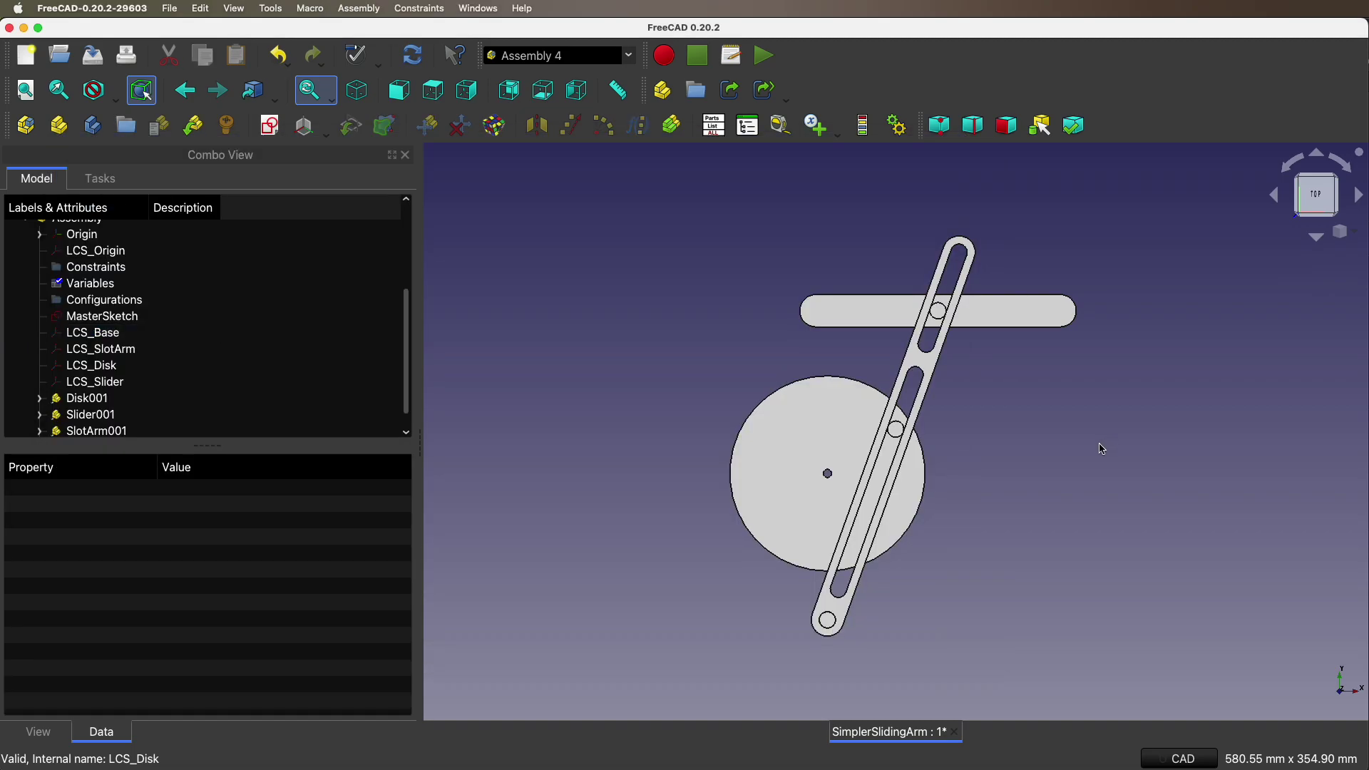
pyautogui.click(79, 287)
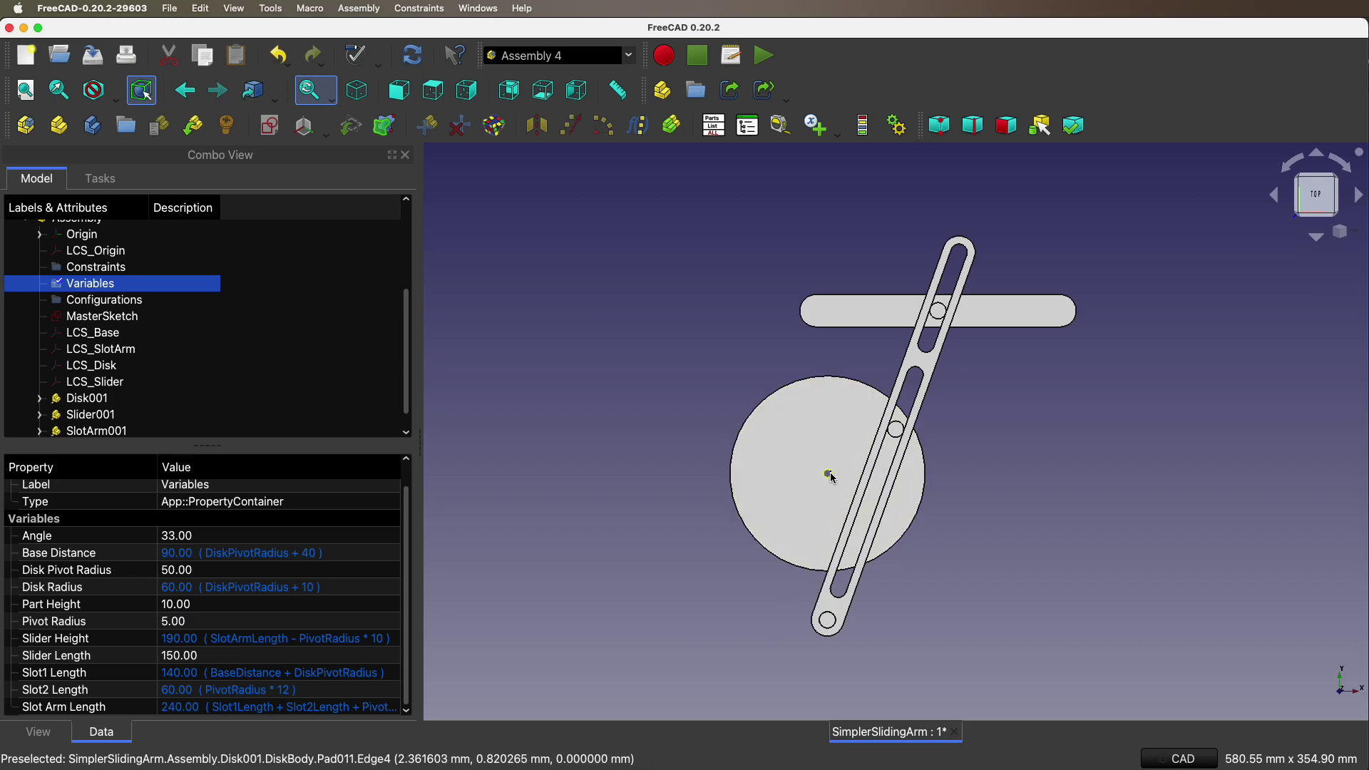
pyautogui.click(895, 435)
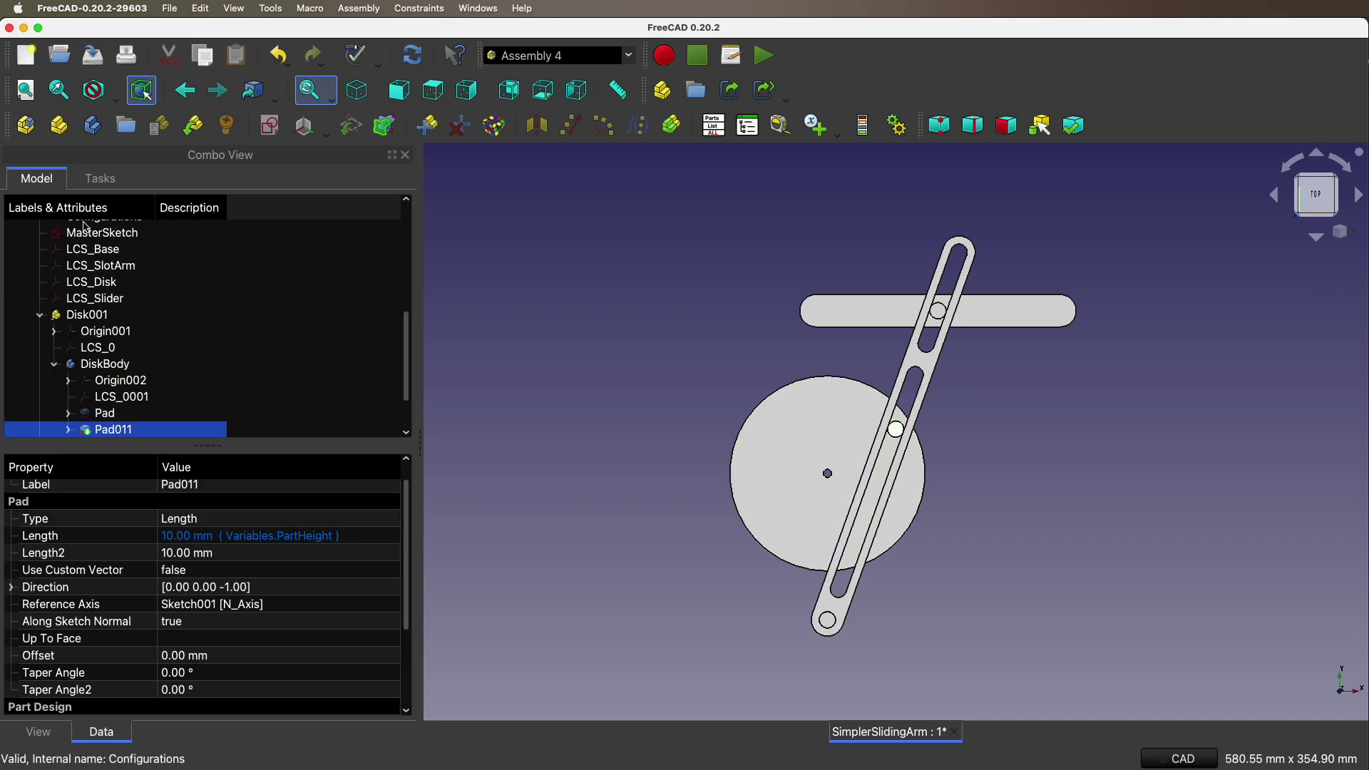
pyautogui.scroll(5, 86, 335)
pyautogui.scroll(-1, 76, 343)
pyautogui.scroll(1, 76, 343)
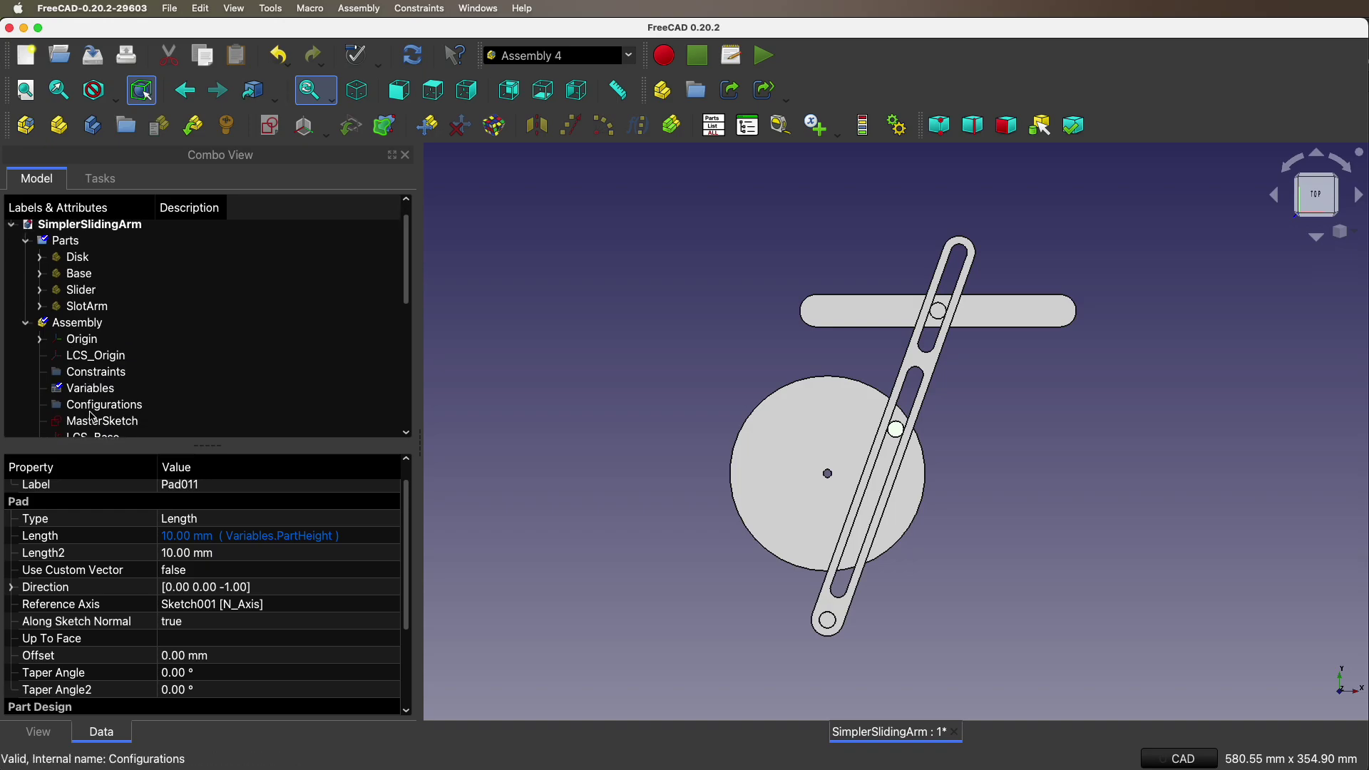
# - Display the Variables properties, showing Angle 33.00 and formula-driven Base Distance 90.00
pyautogui.click(92, 388)
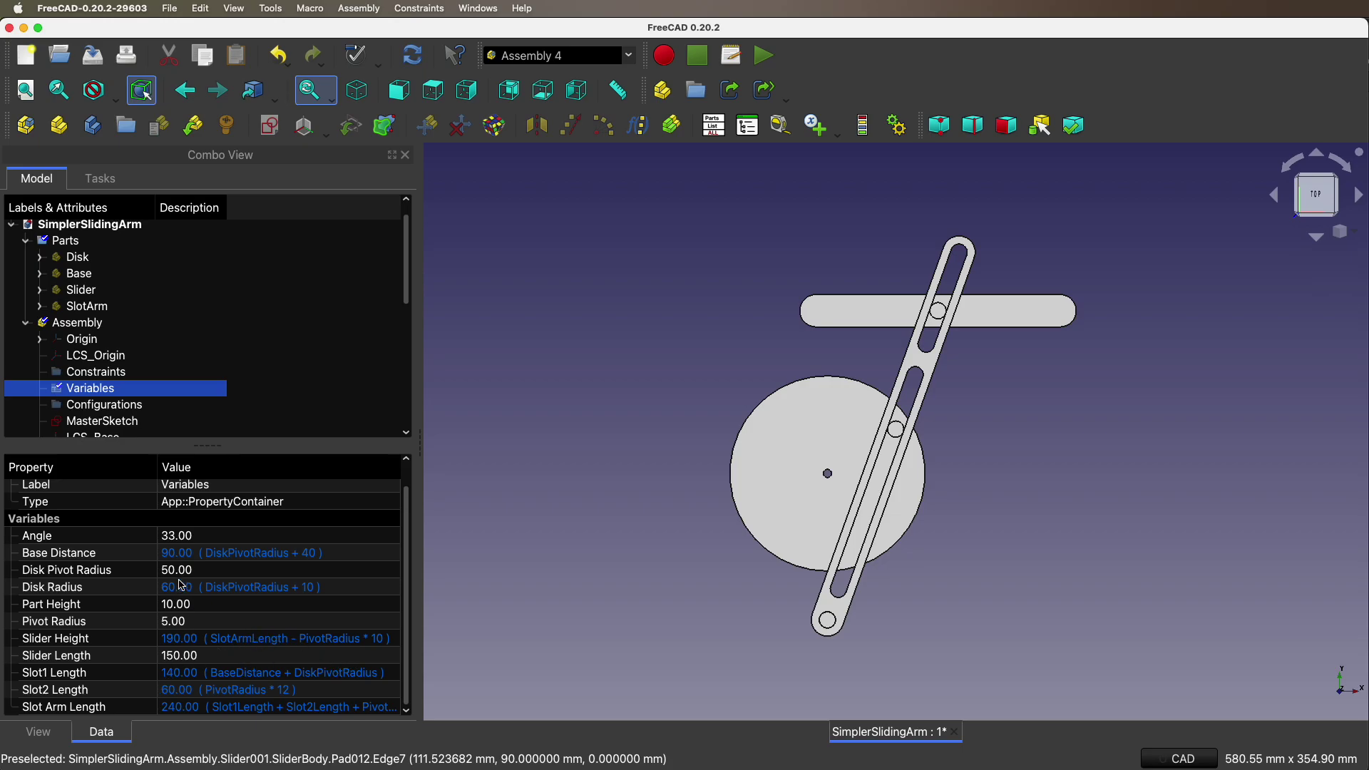
pyautogui.click(203, 554)
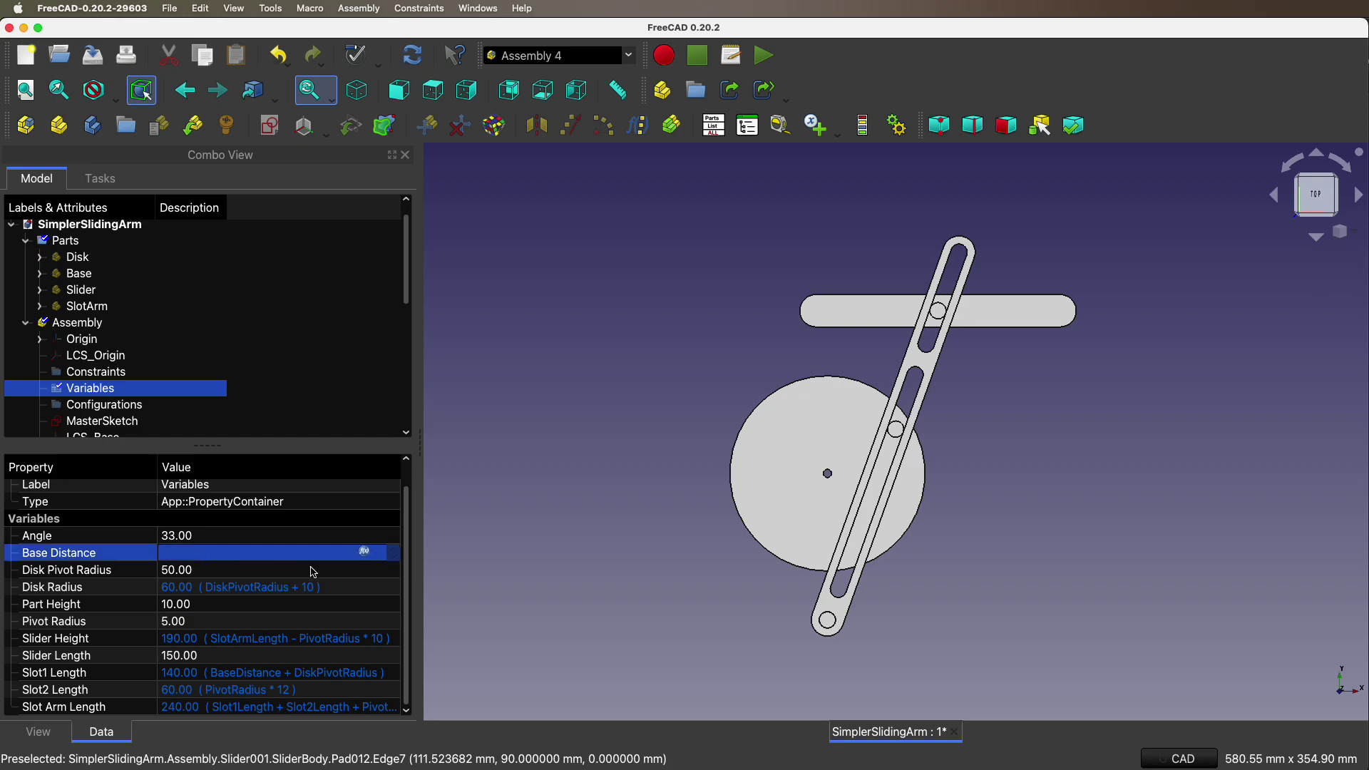
pyautogui.click(365, 554)
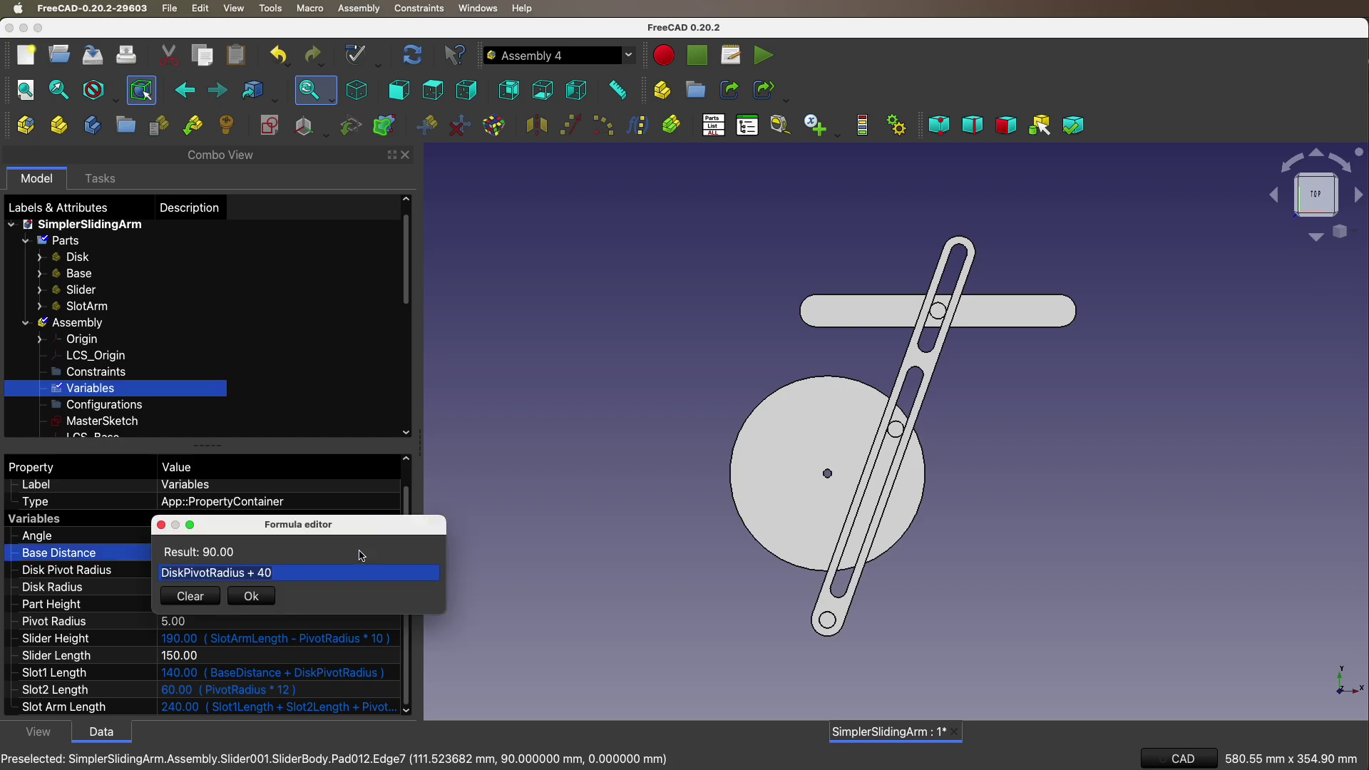
pyautogui.click(206, 599)
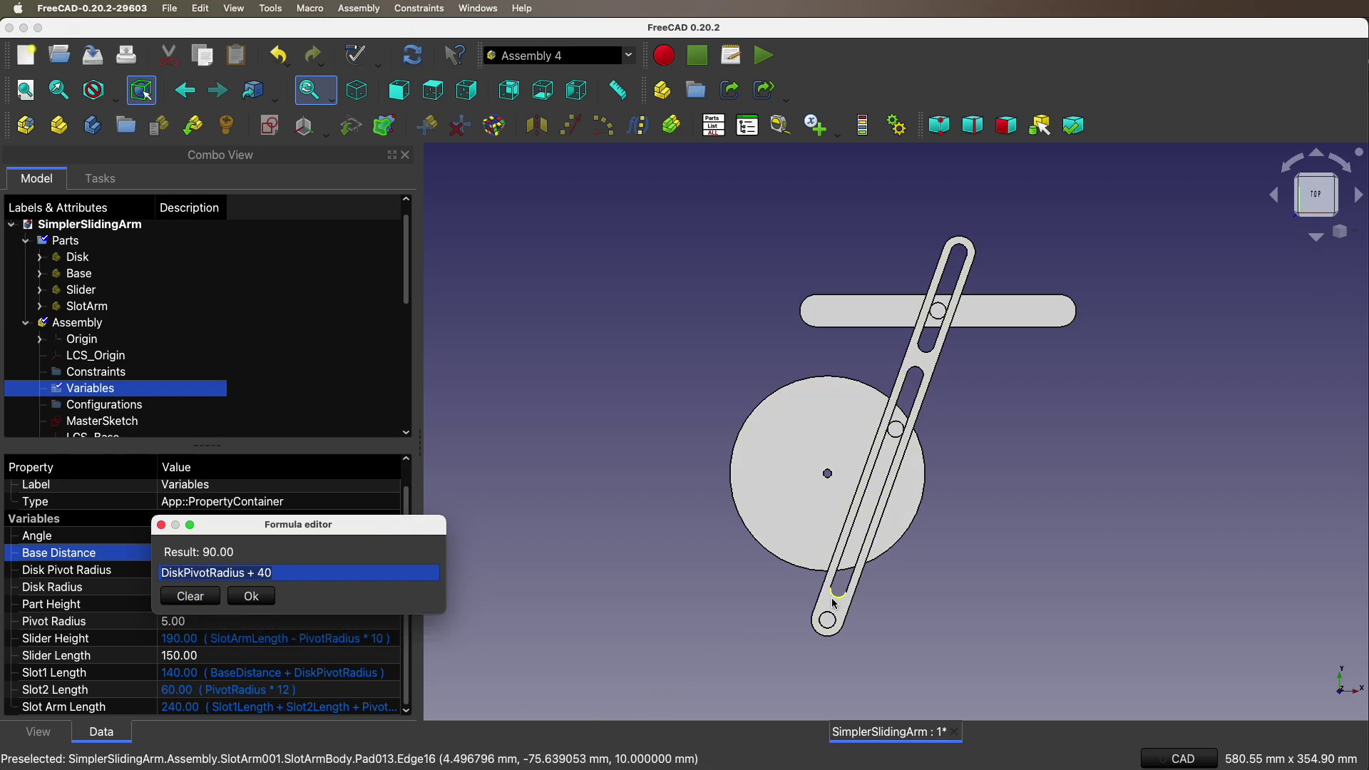
pyautogui.click(266, 599)
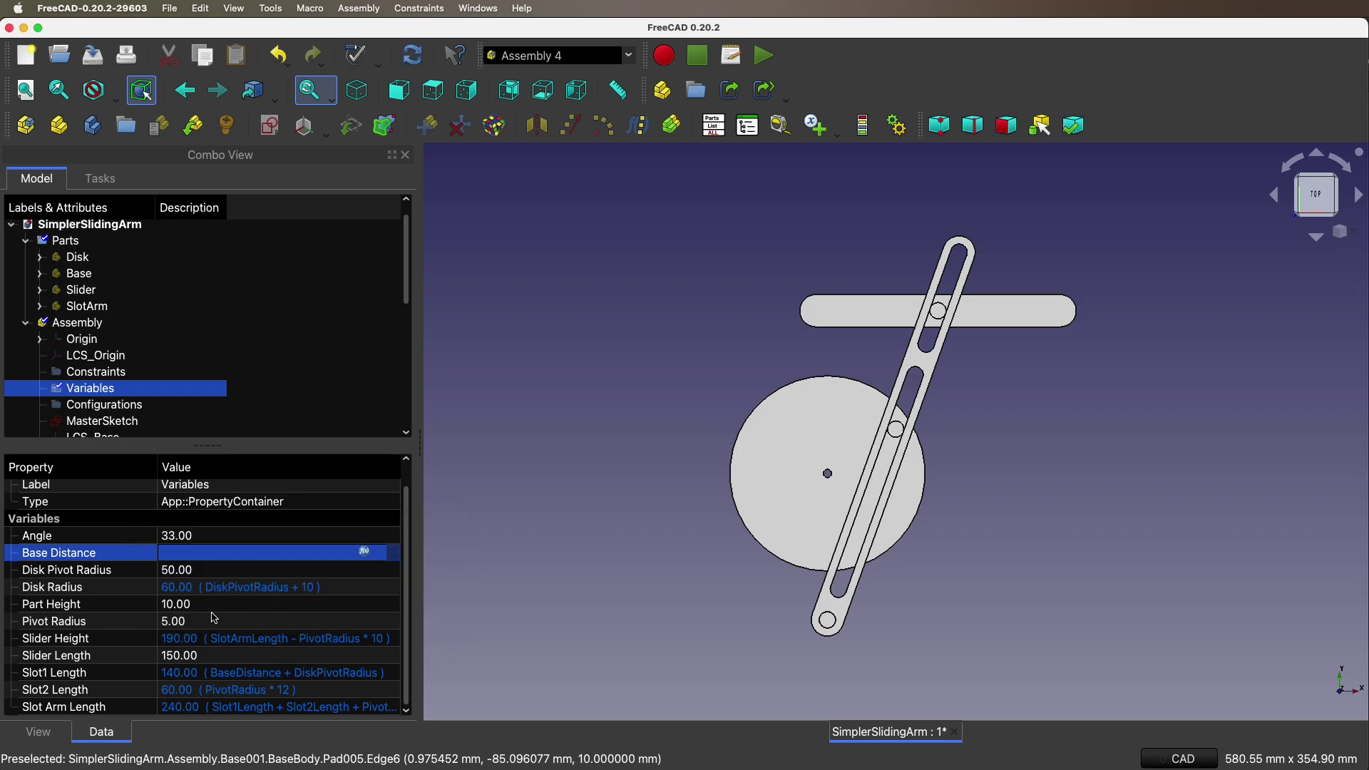
pyautogui.click(220, 589)
pyautogui.click(366, 589)
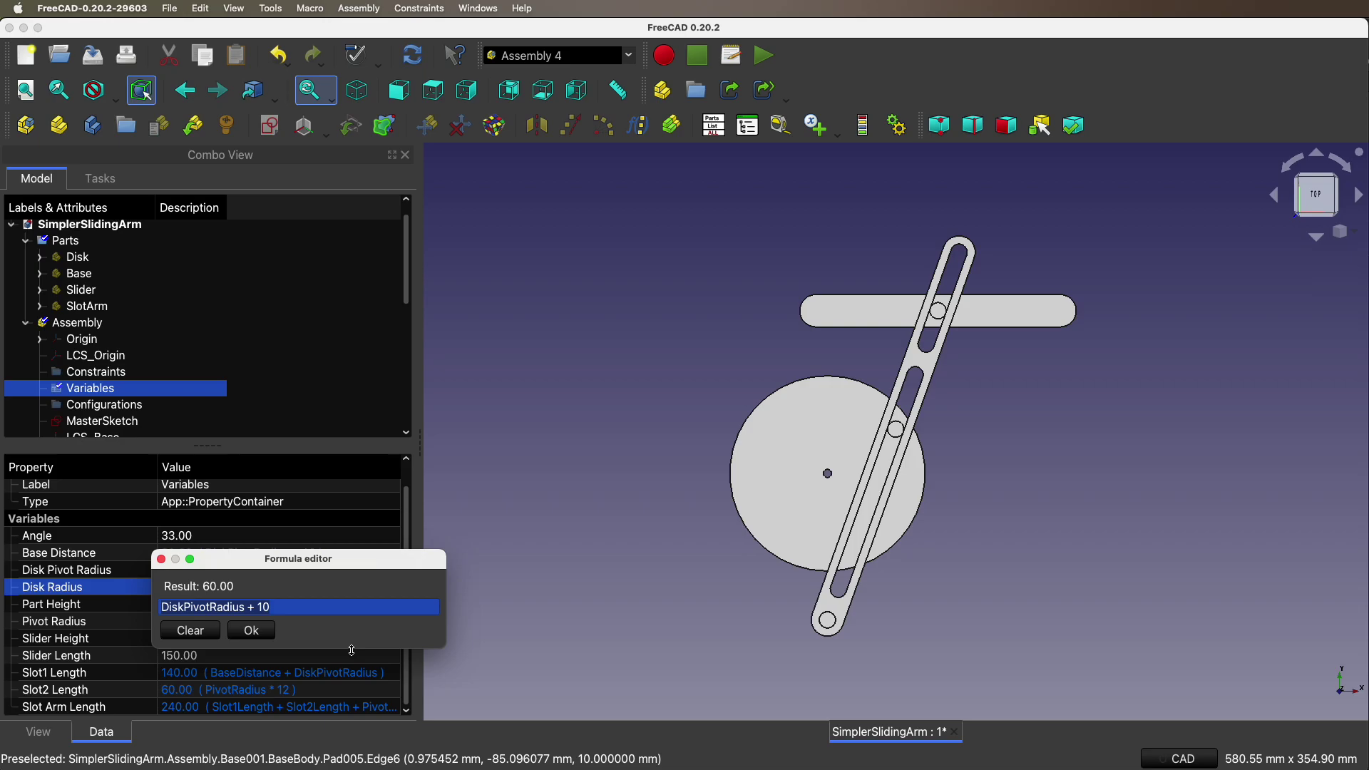
pyautogui.click(258, 630)
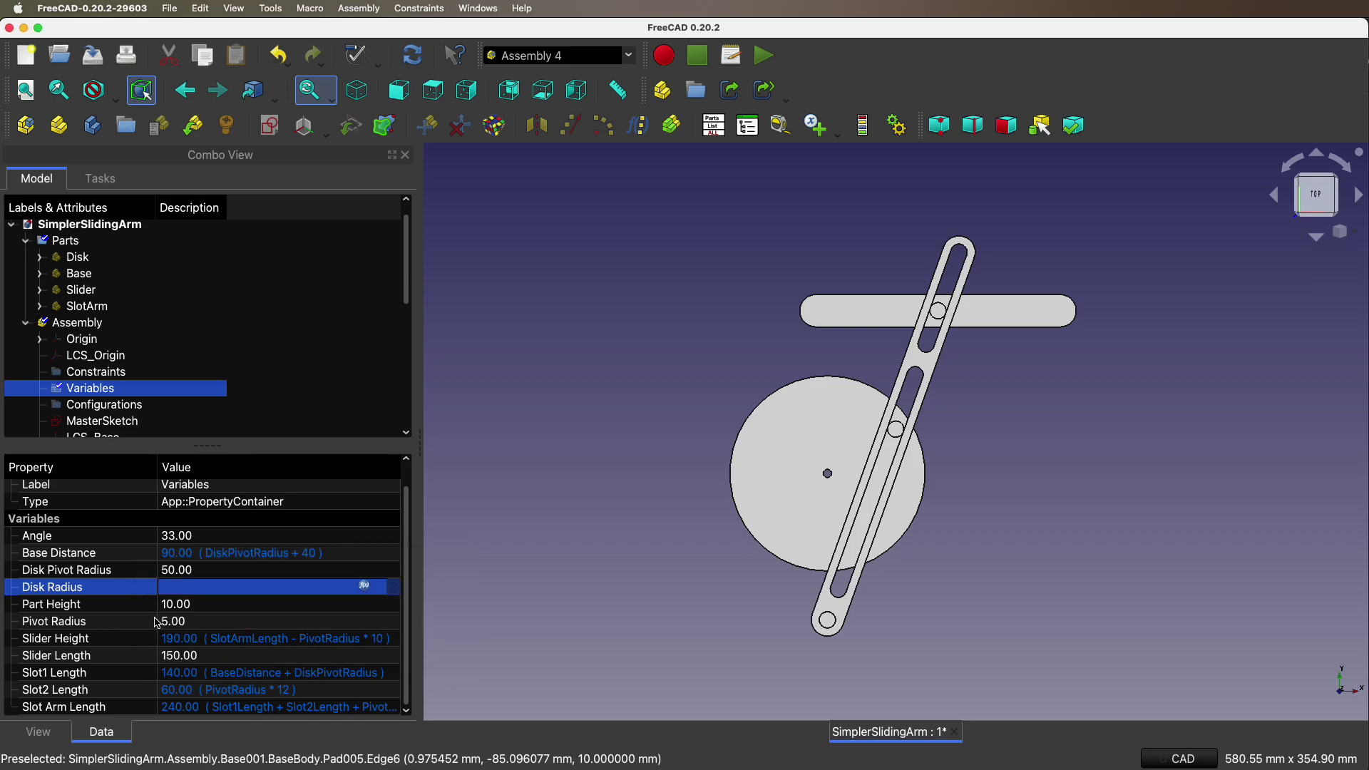
pyautogui.click(191, 640)
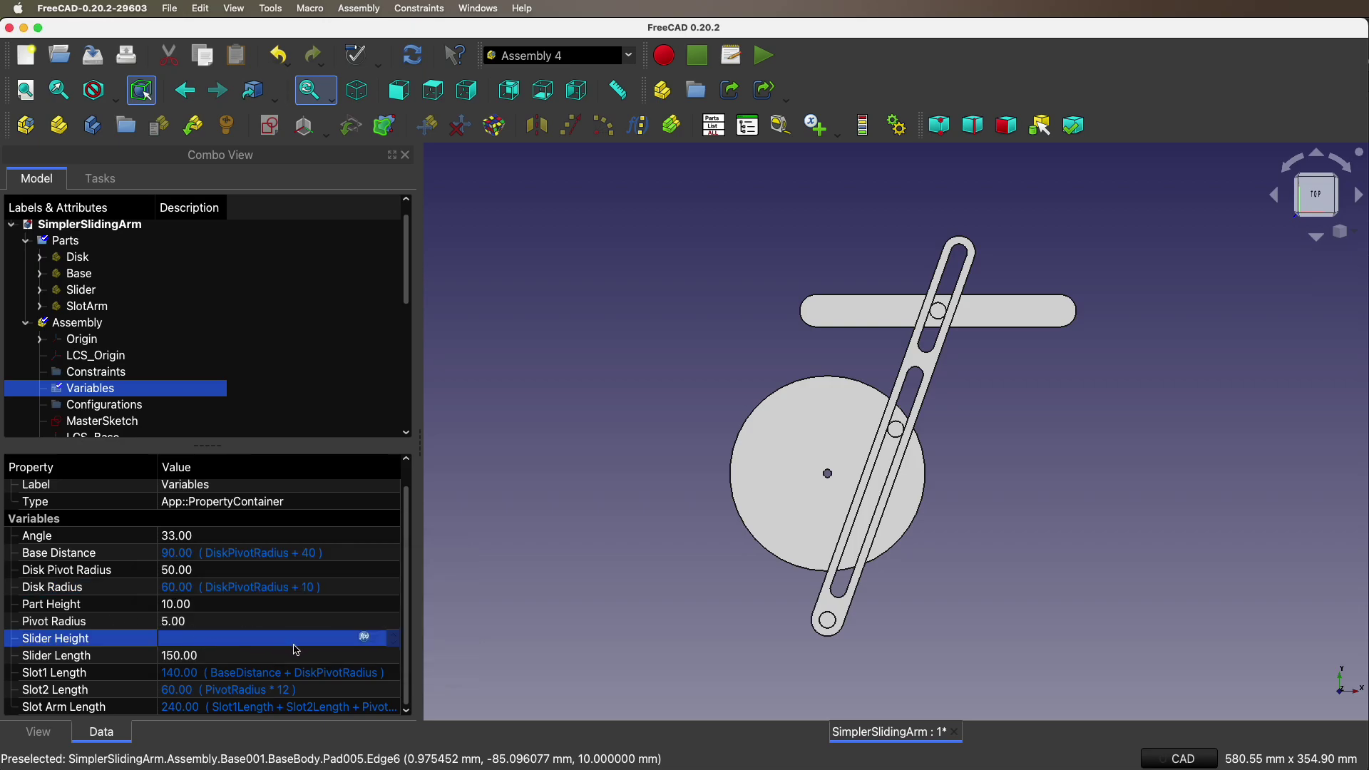
pyautogui.click(365, 638)
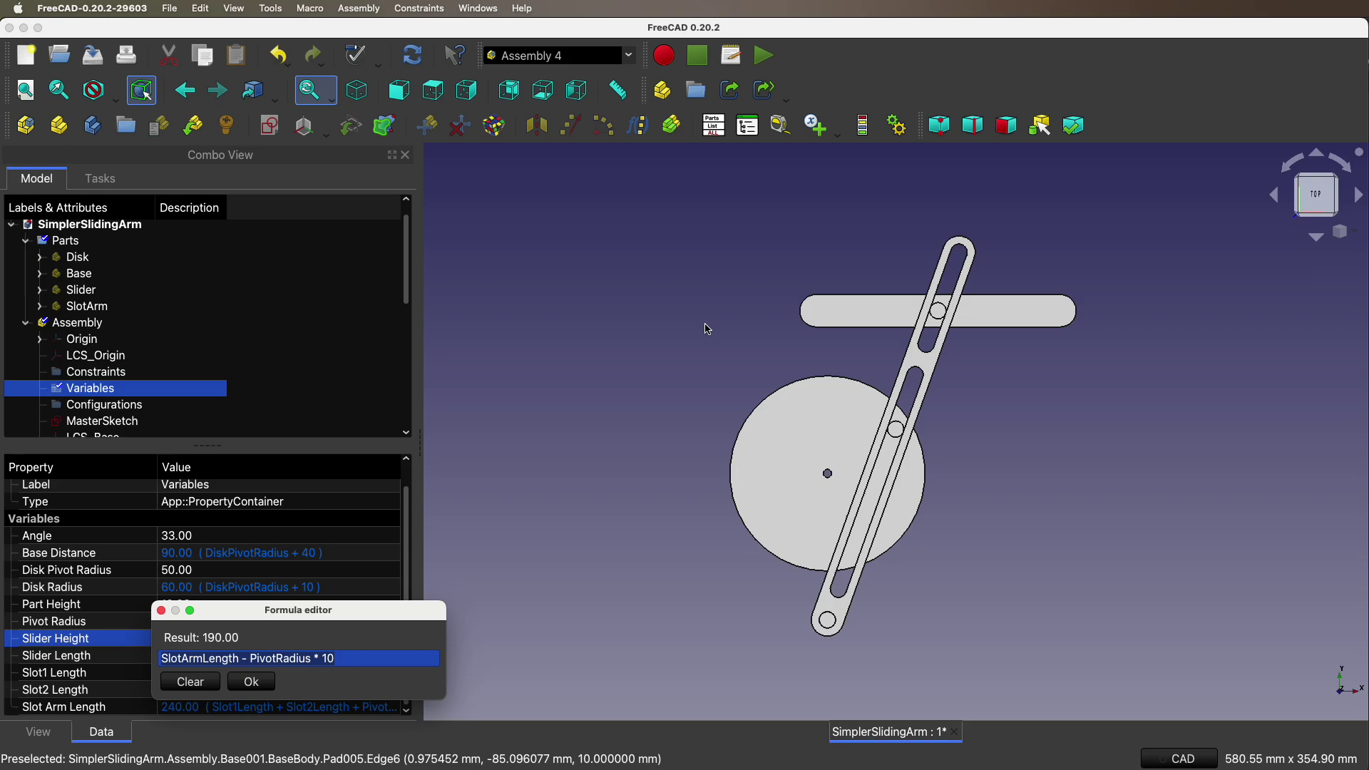
pyautogui.click(251, 682)
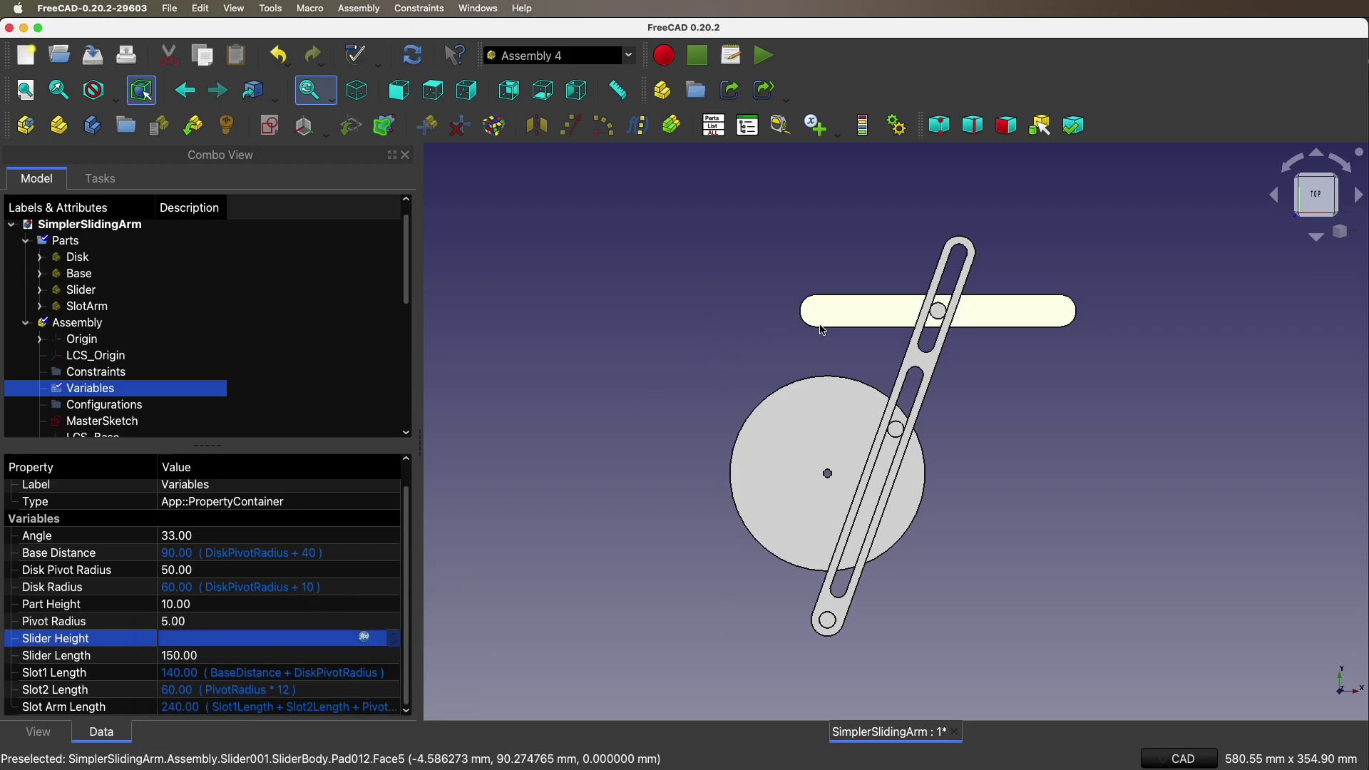
pyautogui.click(199, 674)
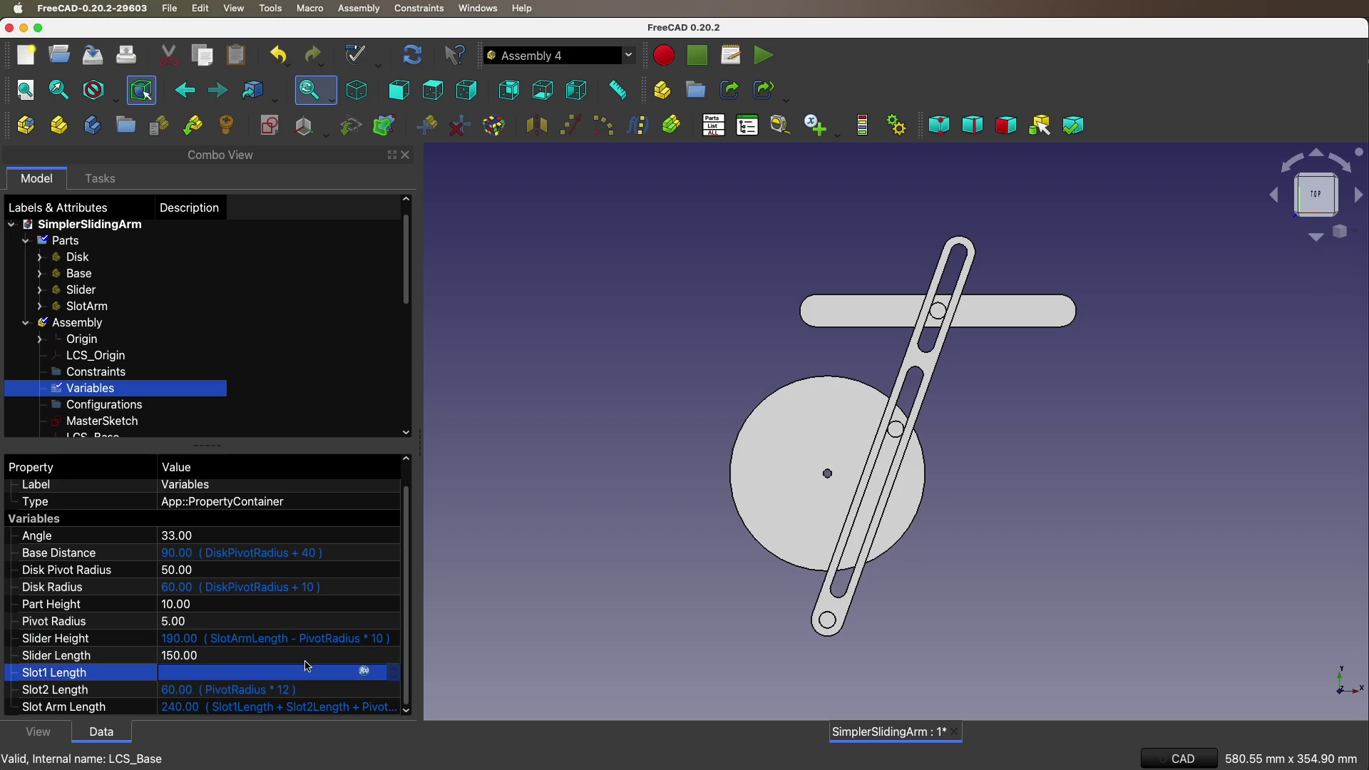
pyautogui.press('=')
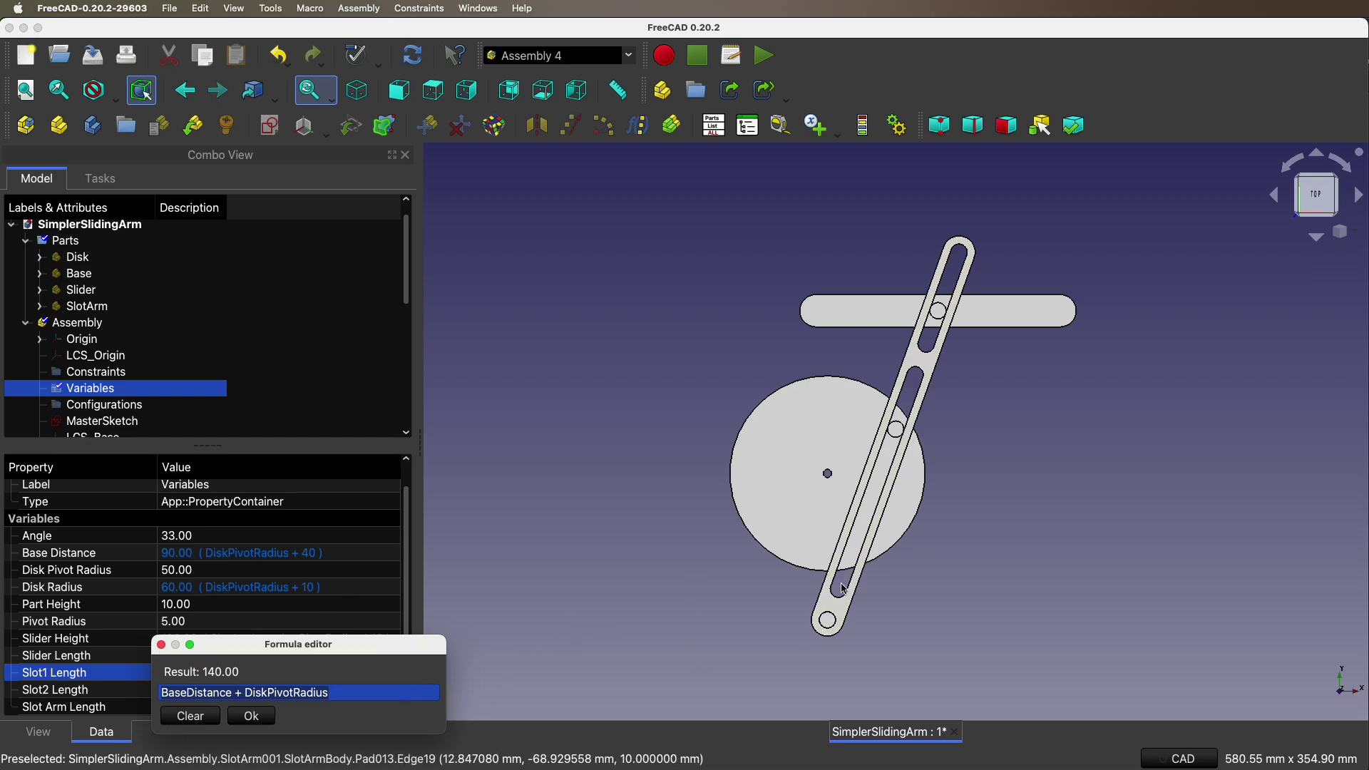
pyautogui.click(251, 716)
pyautogui.click(213, 695)
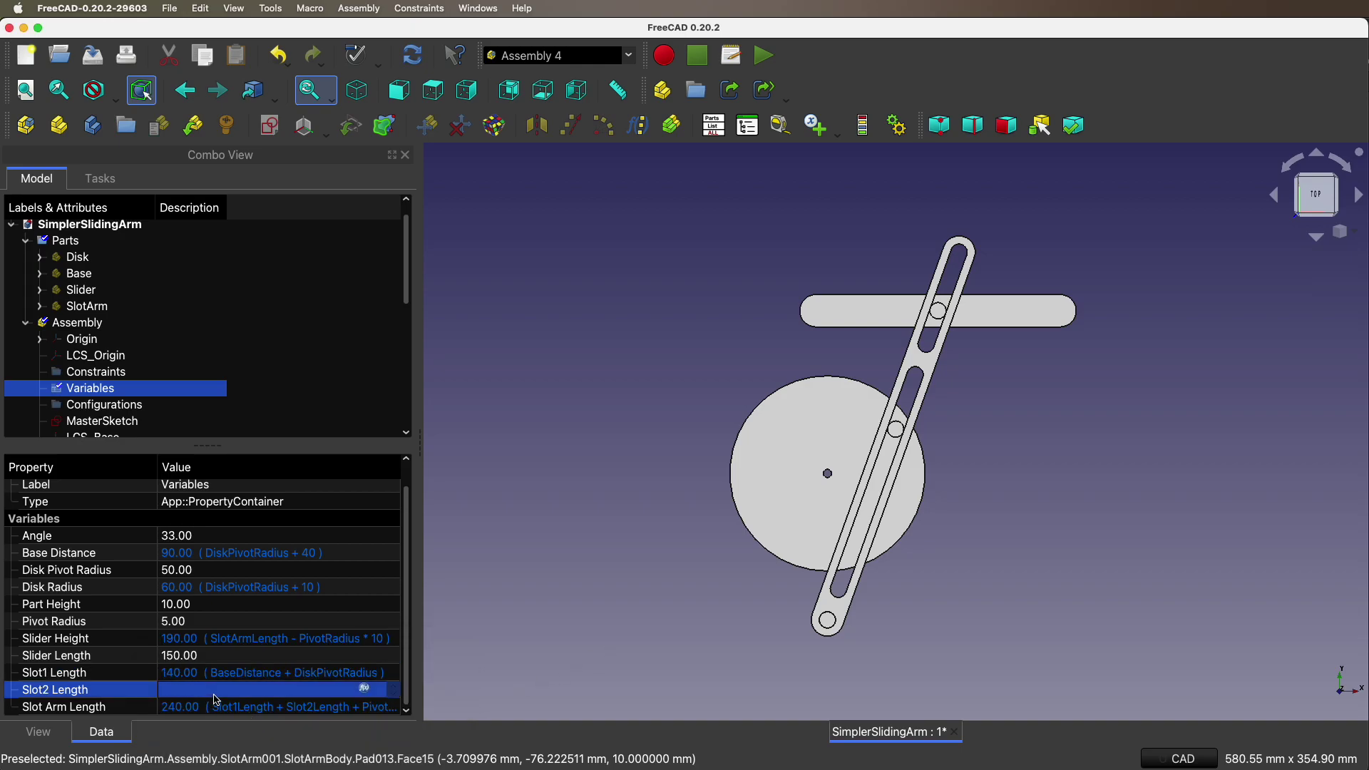
pyautogui.click(364, 691)
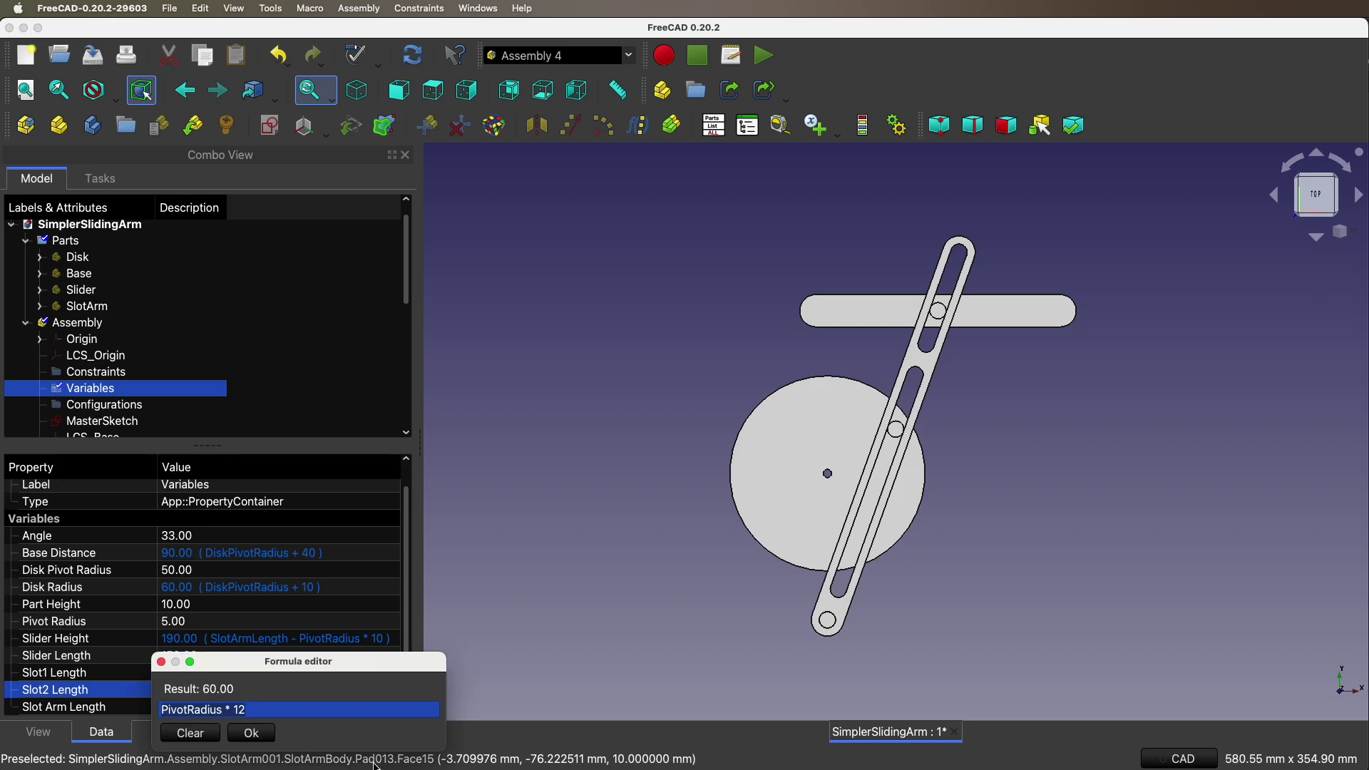
pyautogui.click(261, 732)
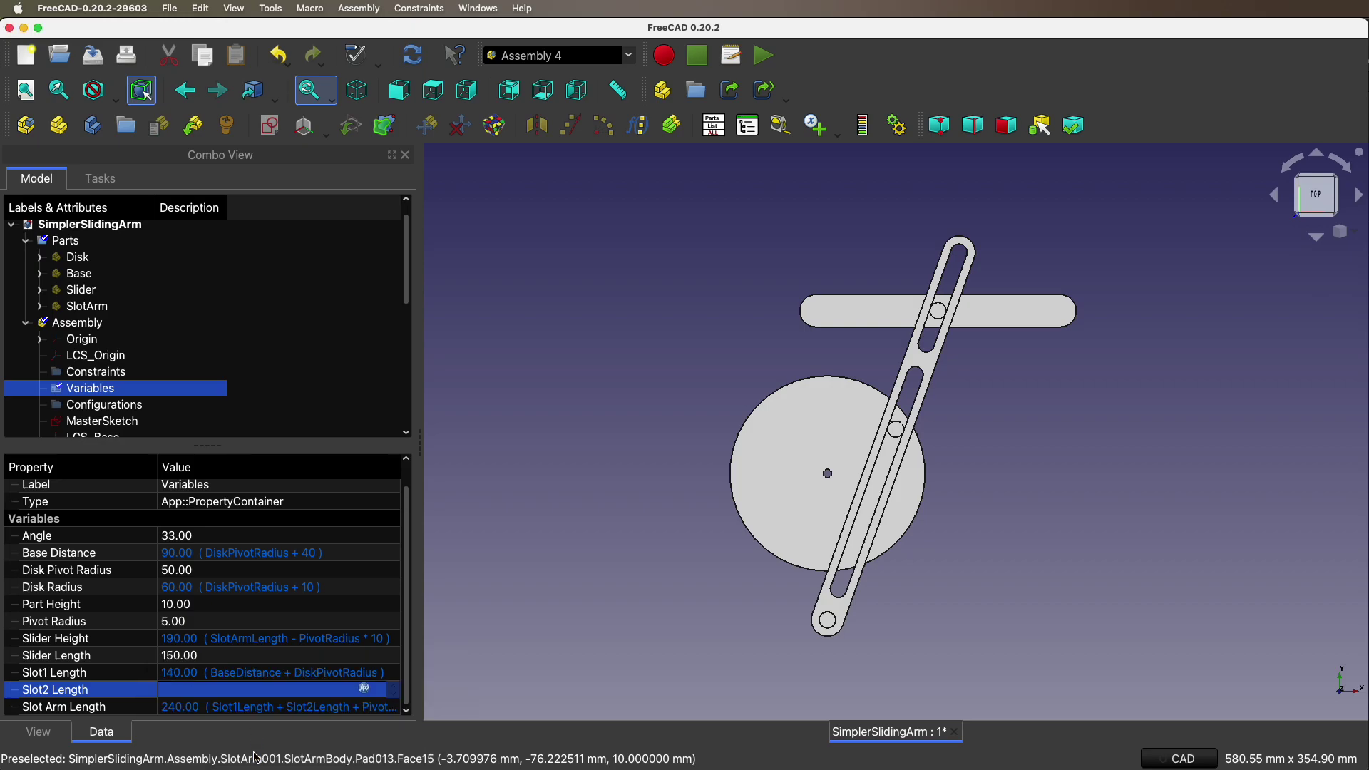
pyautogui.click(240, 713)
pyautogui.click(365, 708)
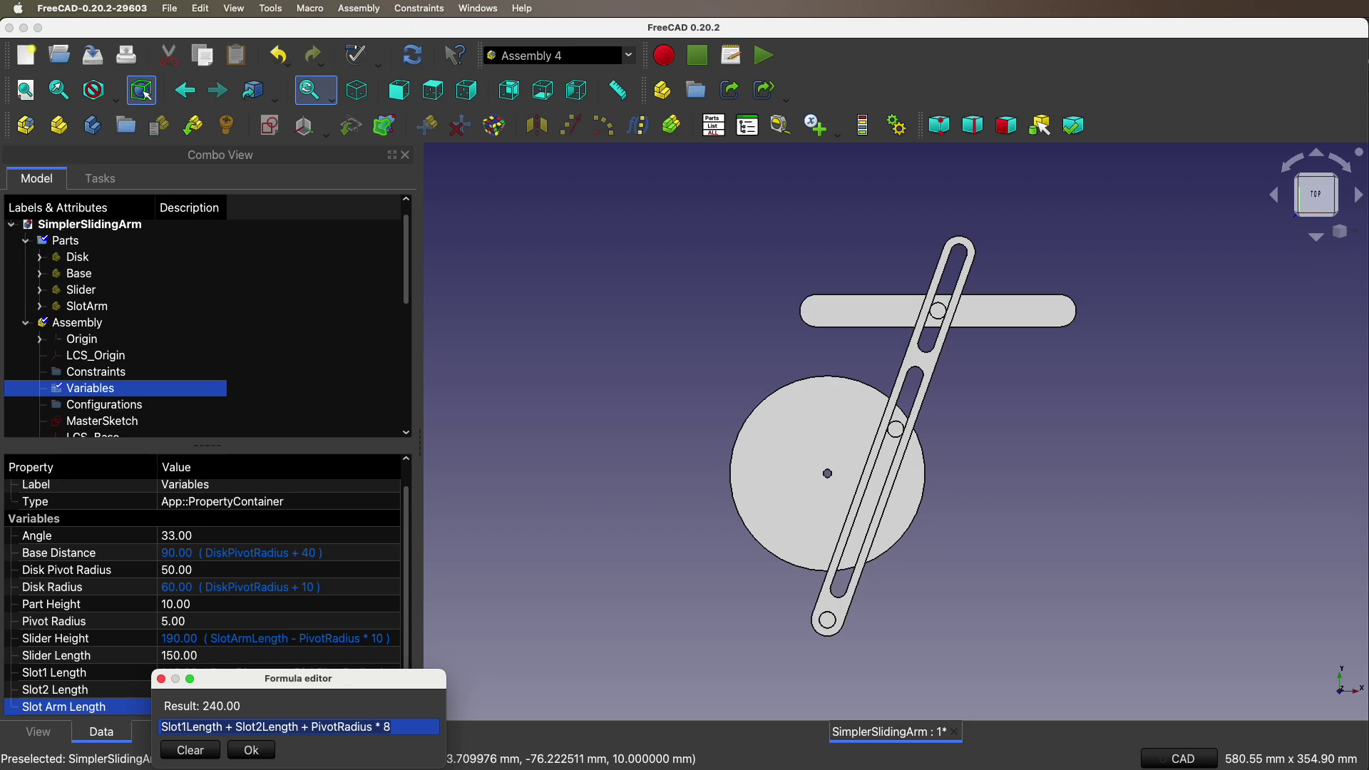
pyautogui.click(244, 751)
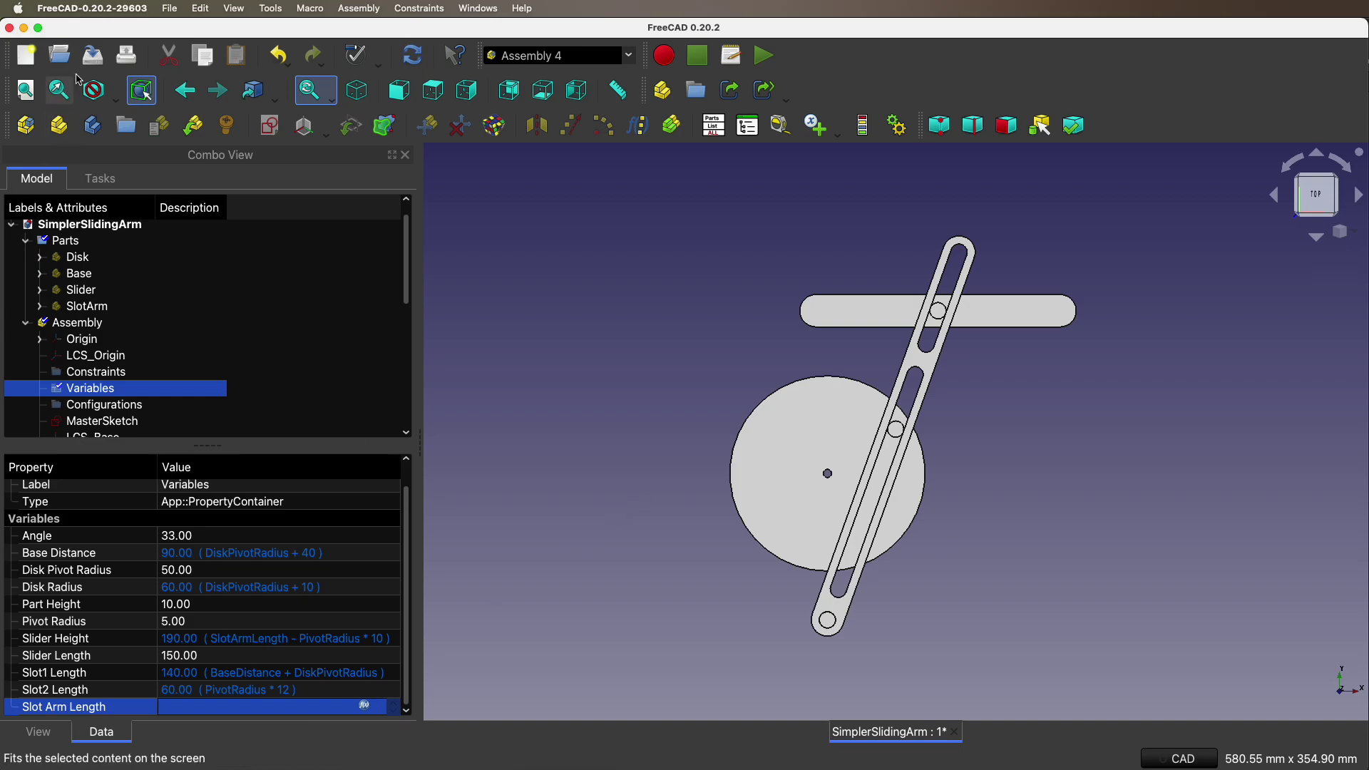
# - Hide the linked copies Disk001, Slider001, SlotArm001 and Base001
pyautogui.scroll(-4, 158, 378)
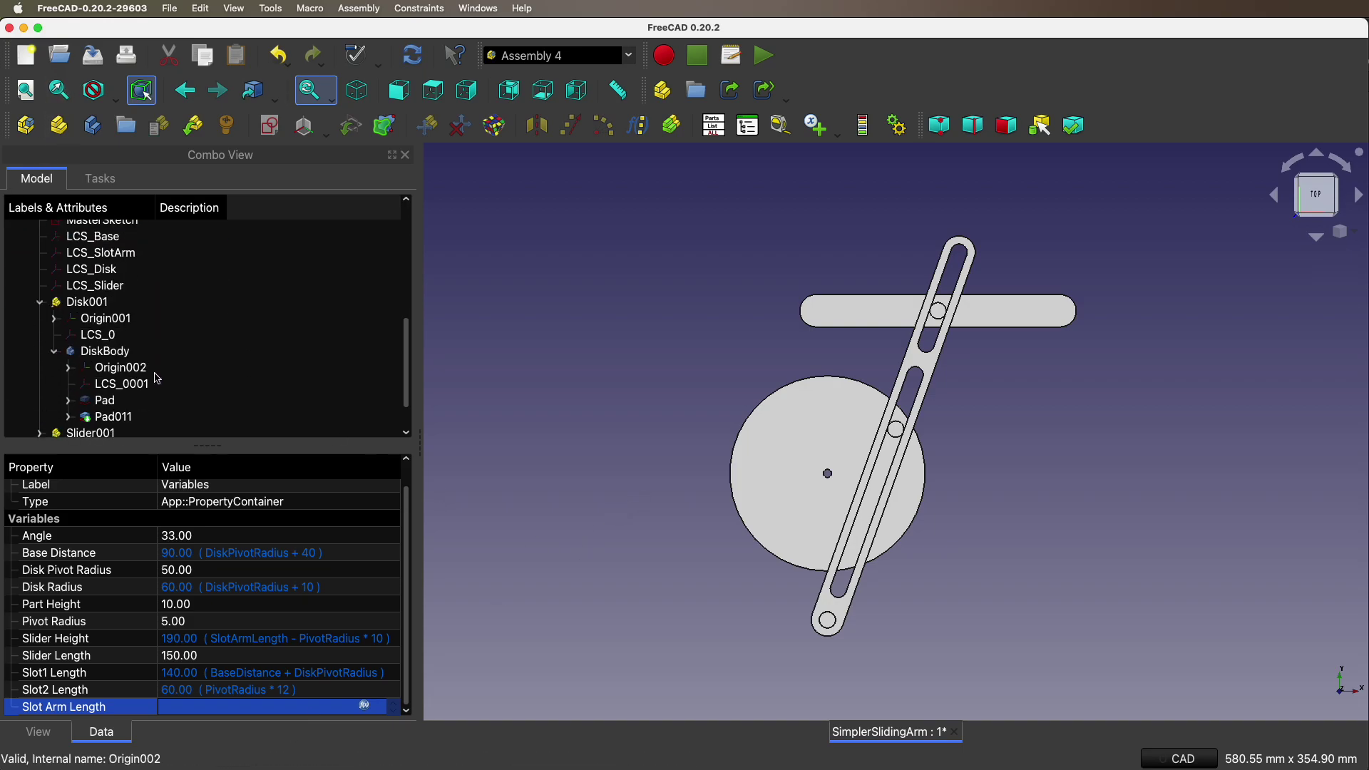
pyautogui.click(41, 302)
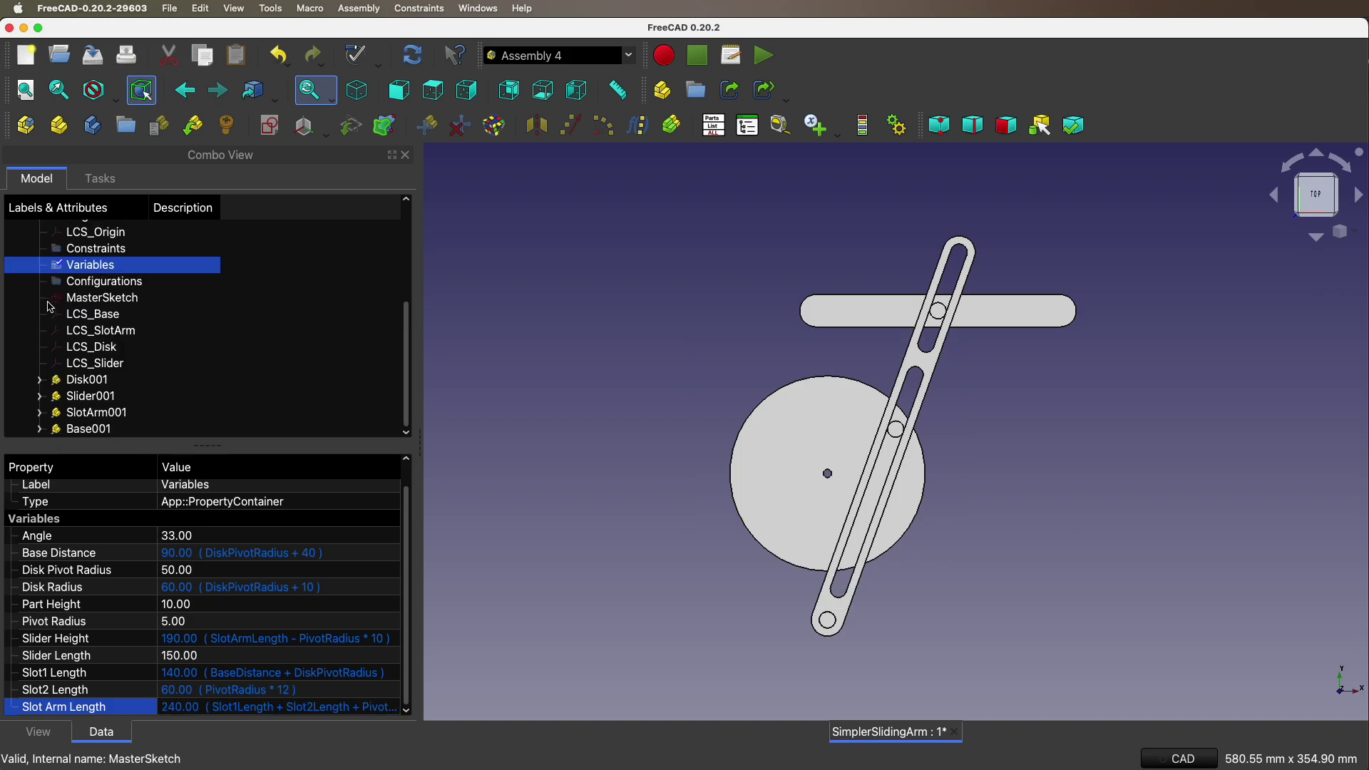
pyautogui.click(94, 386)
pyautogui.press('space')
pyautogui.click(94, 396)
pyautogui.press('space')
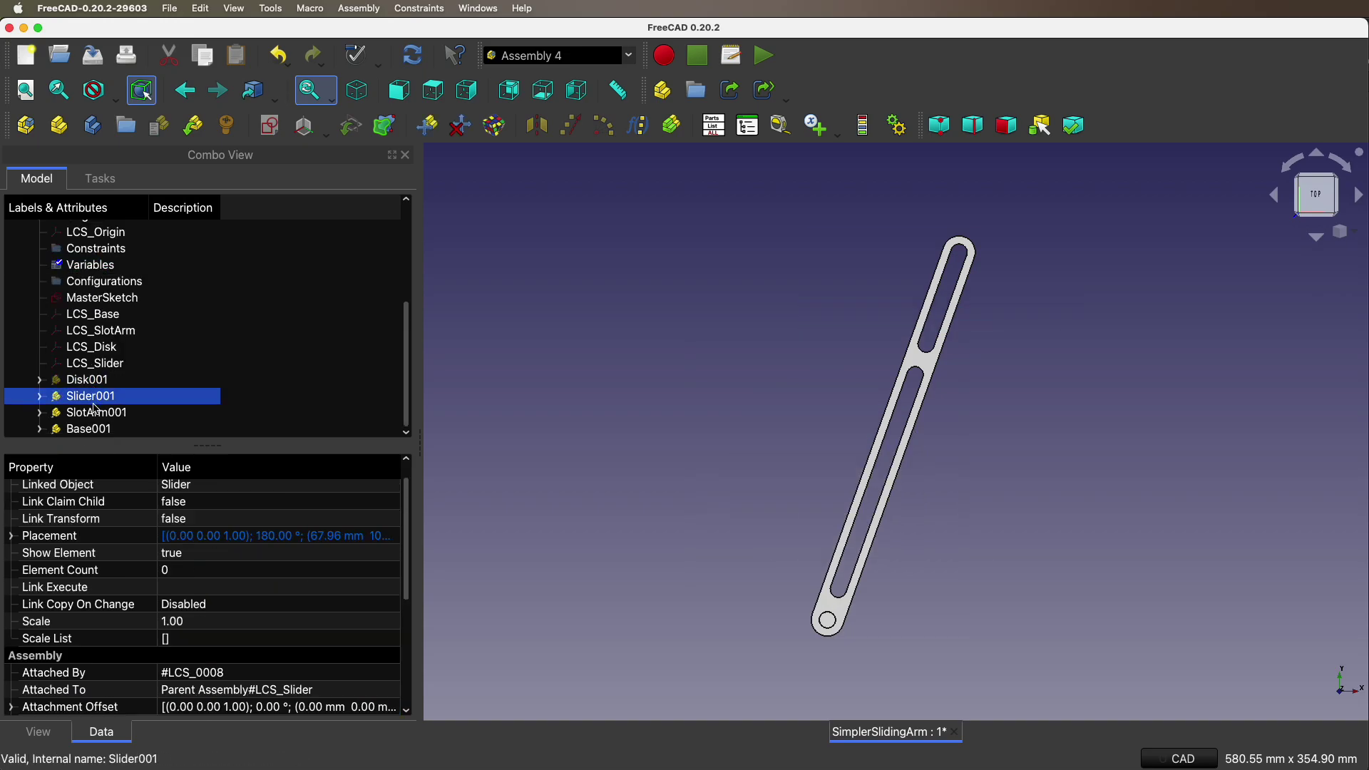
pyautogui.click(98, 415)
pyautogui.press('space')
pyautogui.click(95, 429)
pyautogui.press('space')
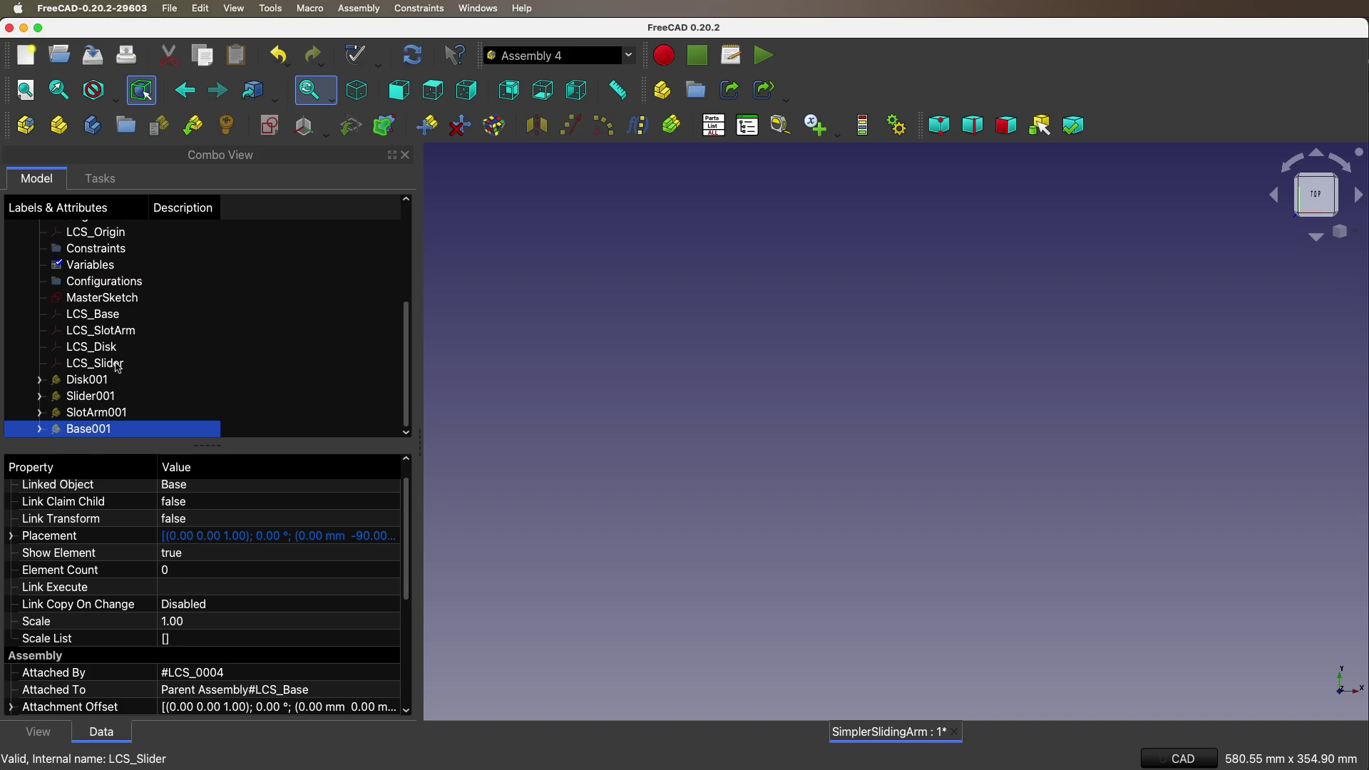
# - Show the Disk, Base, Slider and SlotArm part definitions one at a time
pyautogui.scroll(3, 118, 367)
pyautogui.click(82, 278)
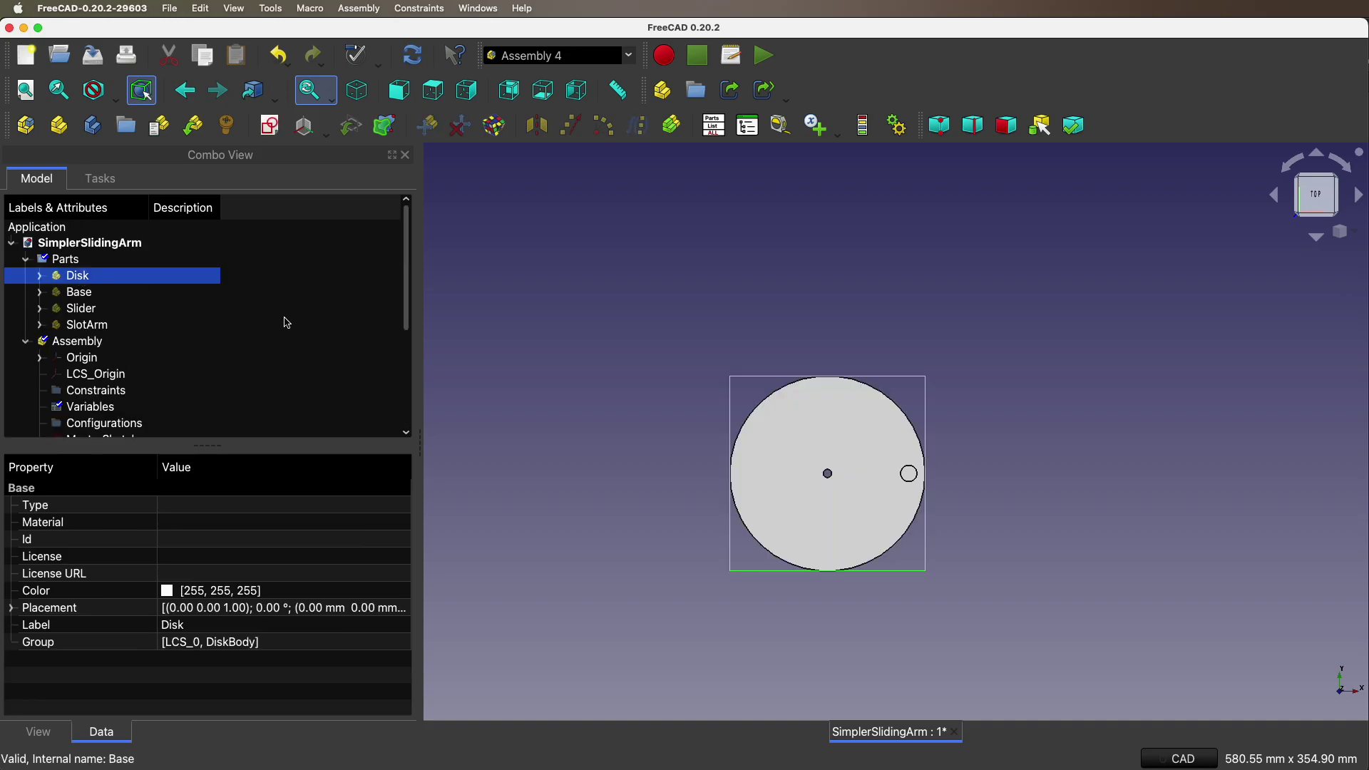
pyautogui.click(1321, 158)
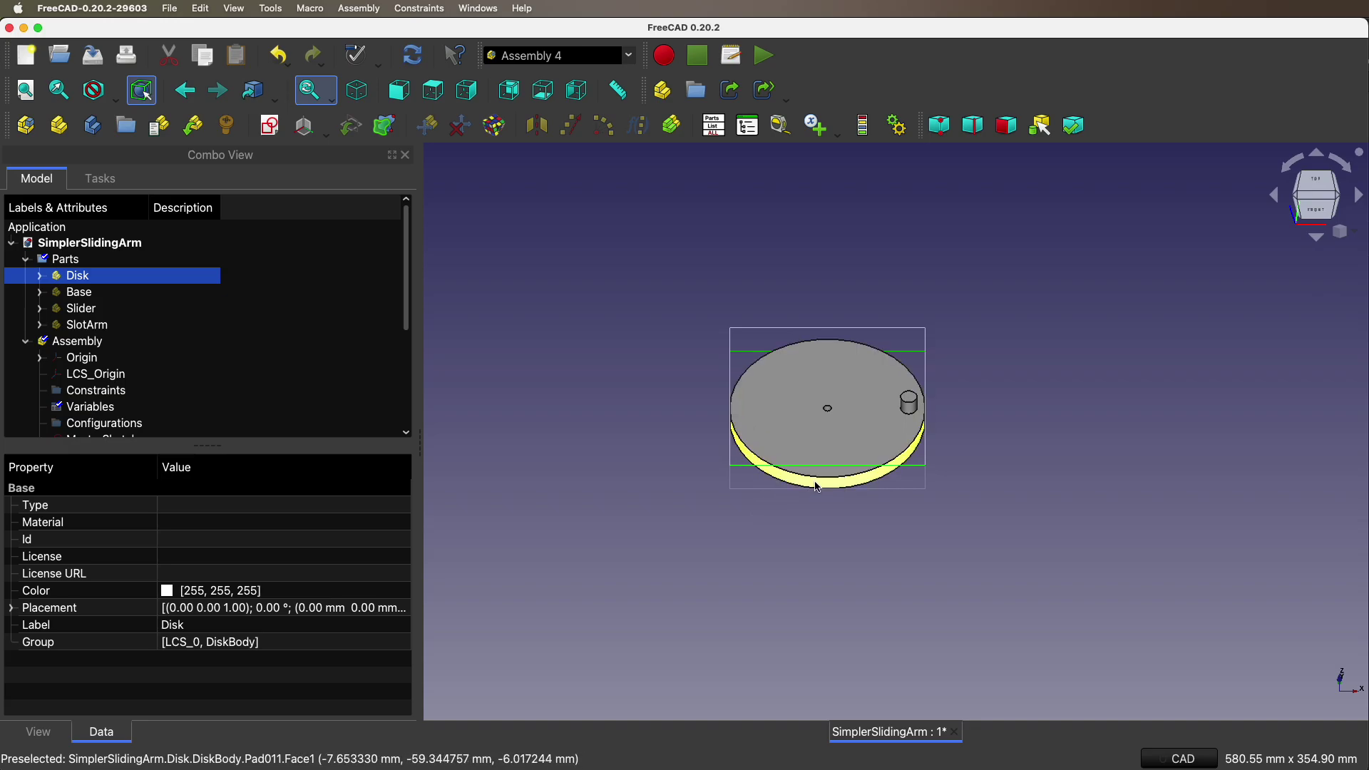
pyautogui.press('space')
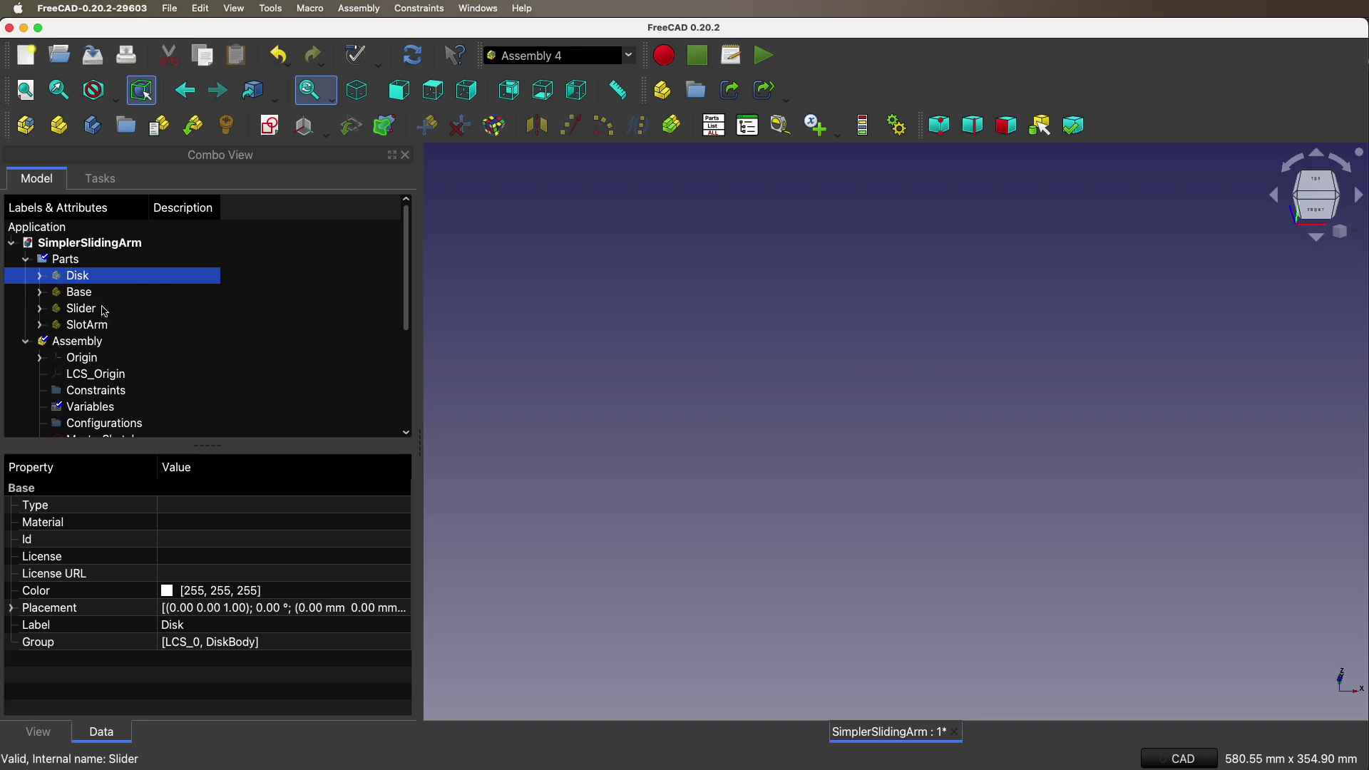
pyautogui.click(81, 297)
pyautogui.press('space')
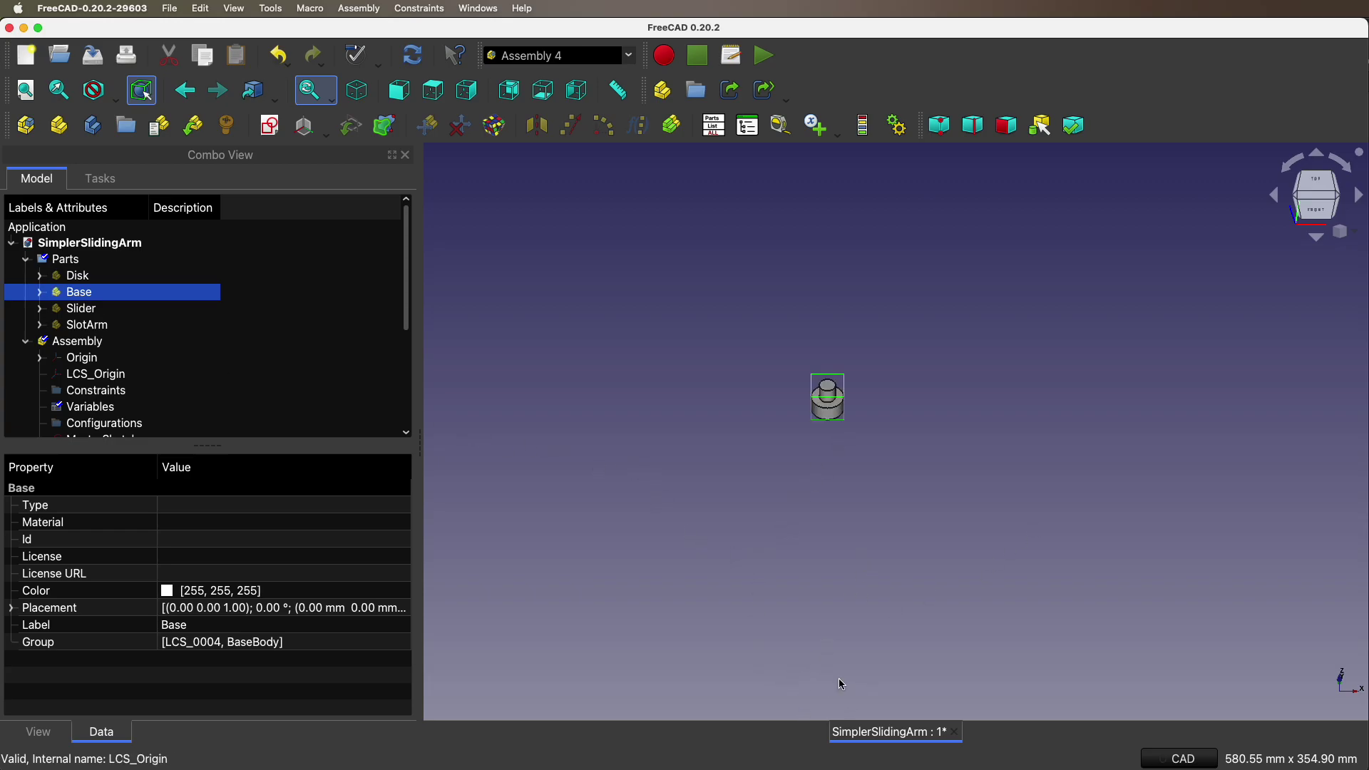
pyautogui.press('space')
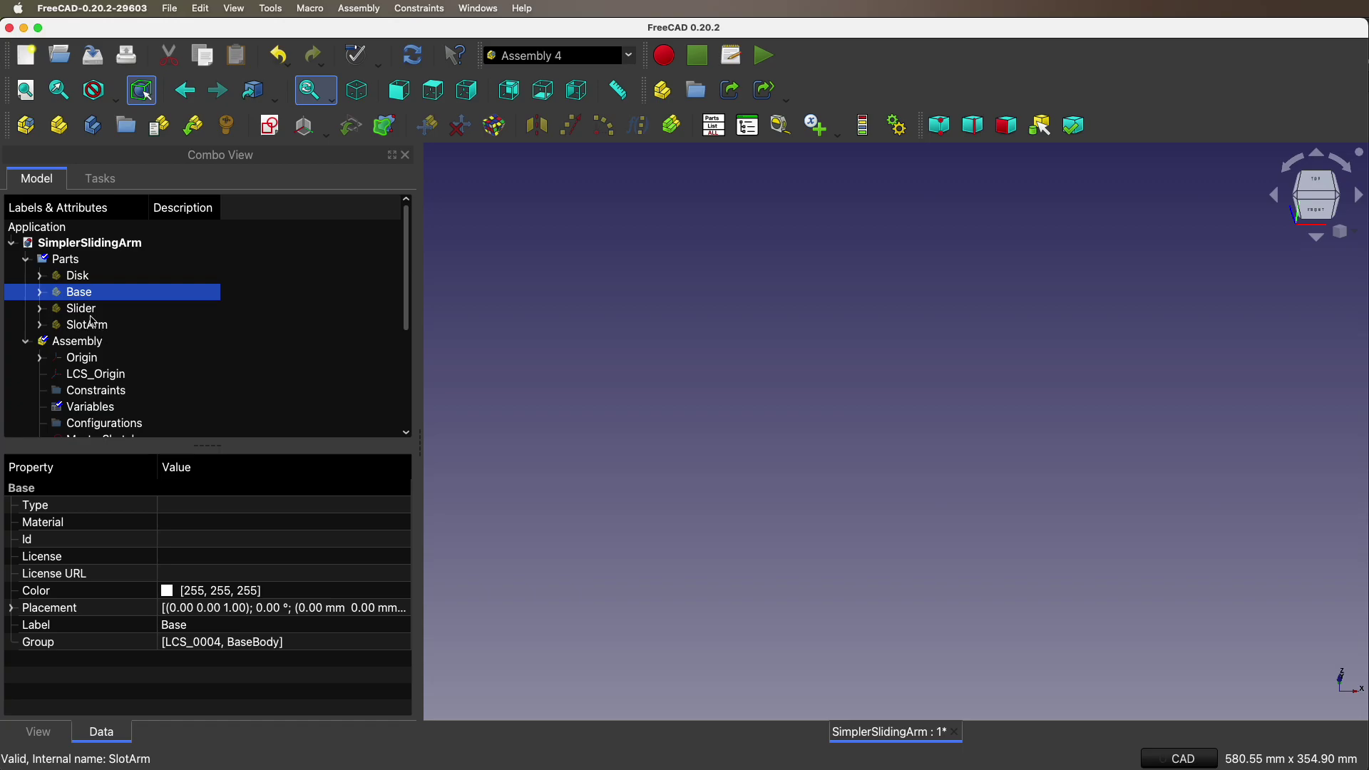
pyautogui.click(81, 308)
pyautogui.press('space')
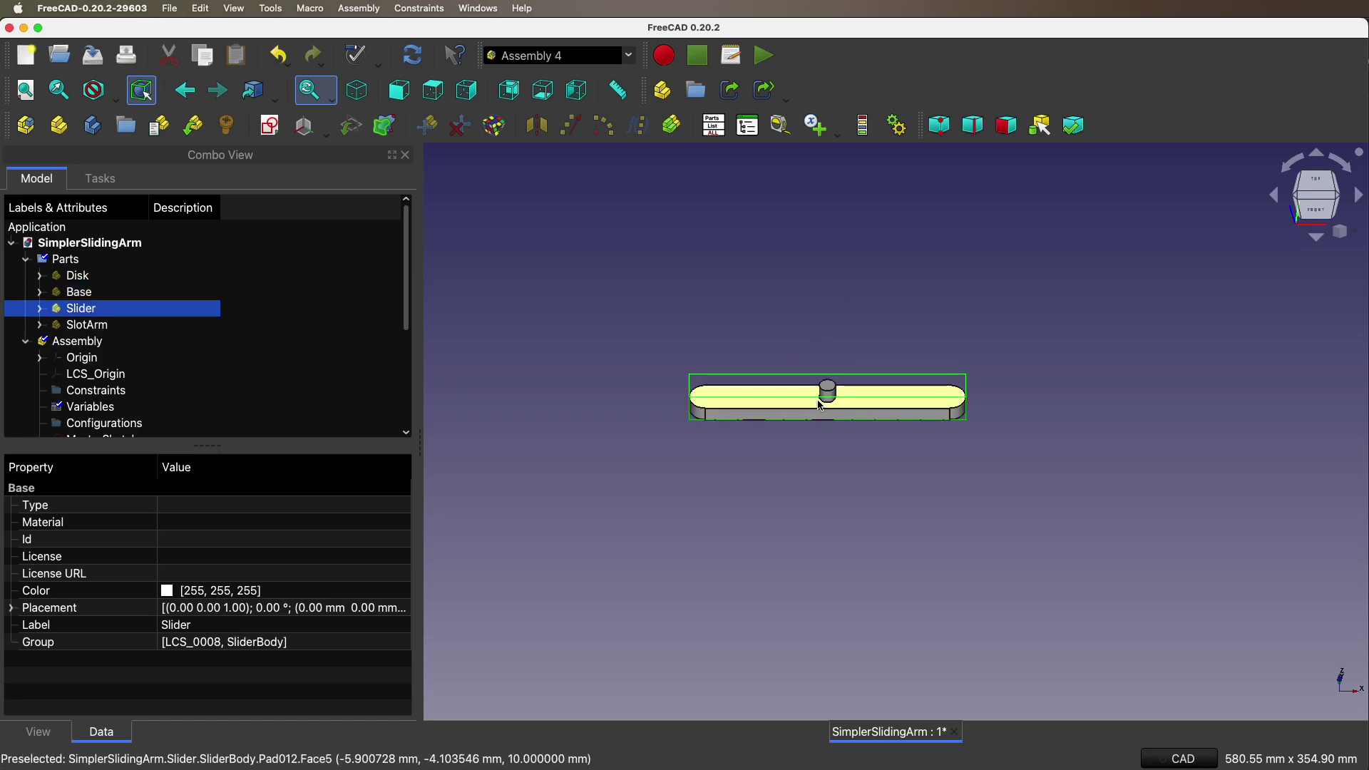
pyautogui.press('space')
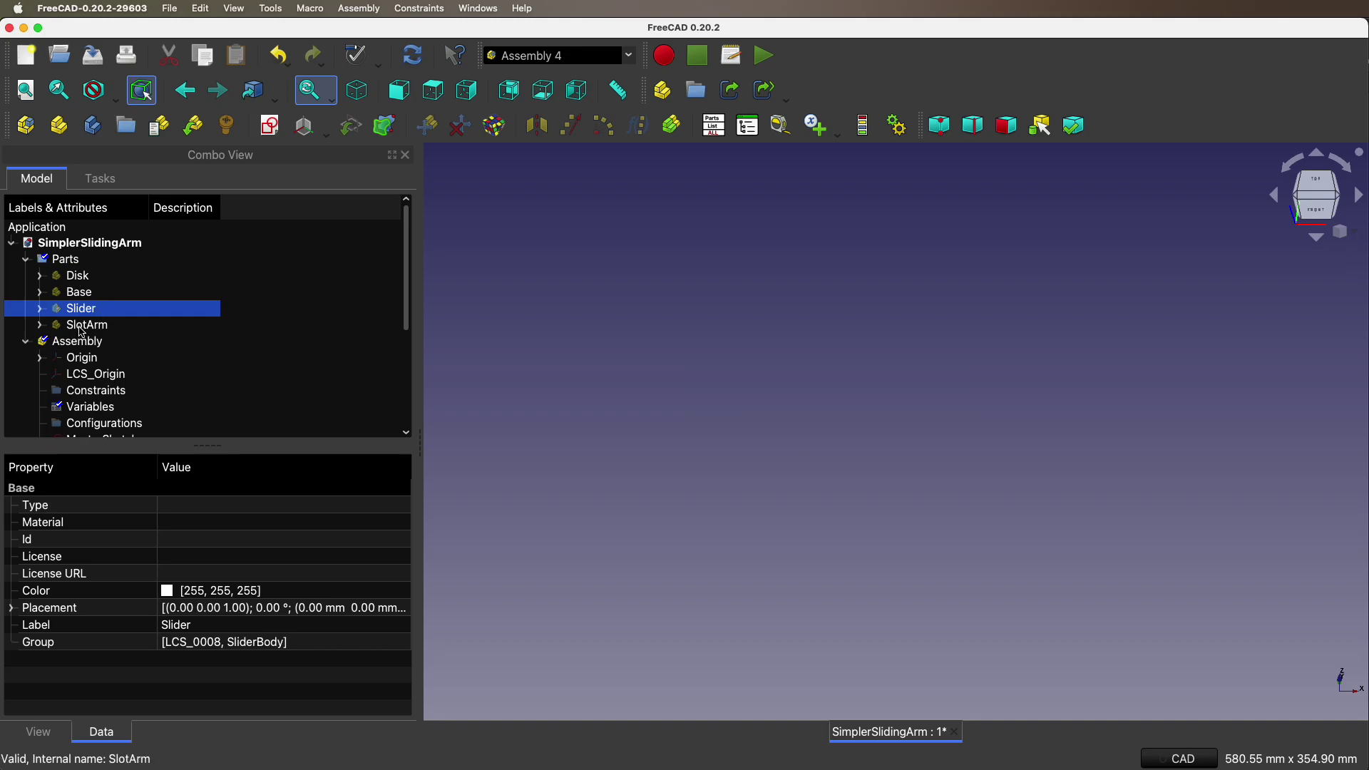
pyautogui.click(81, 325)
pyautogui.press('space')
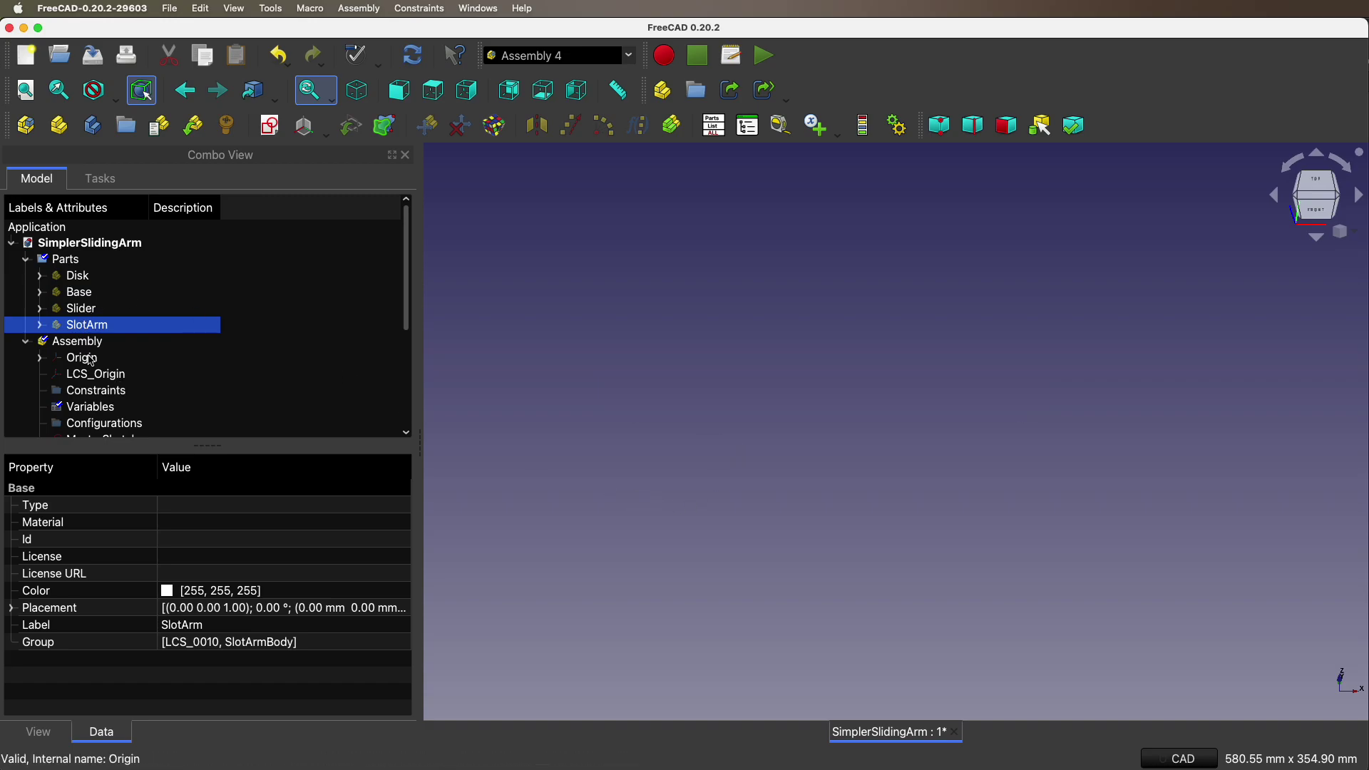
# - Inspect the LCS_Origin attachment and select MasterSketch
pyautogui.click(111, 379)
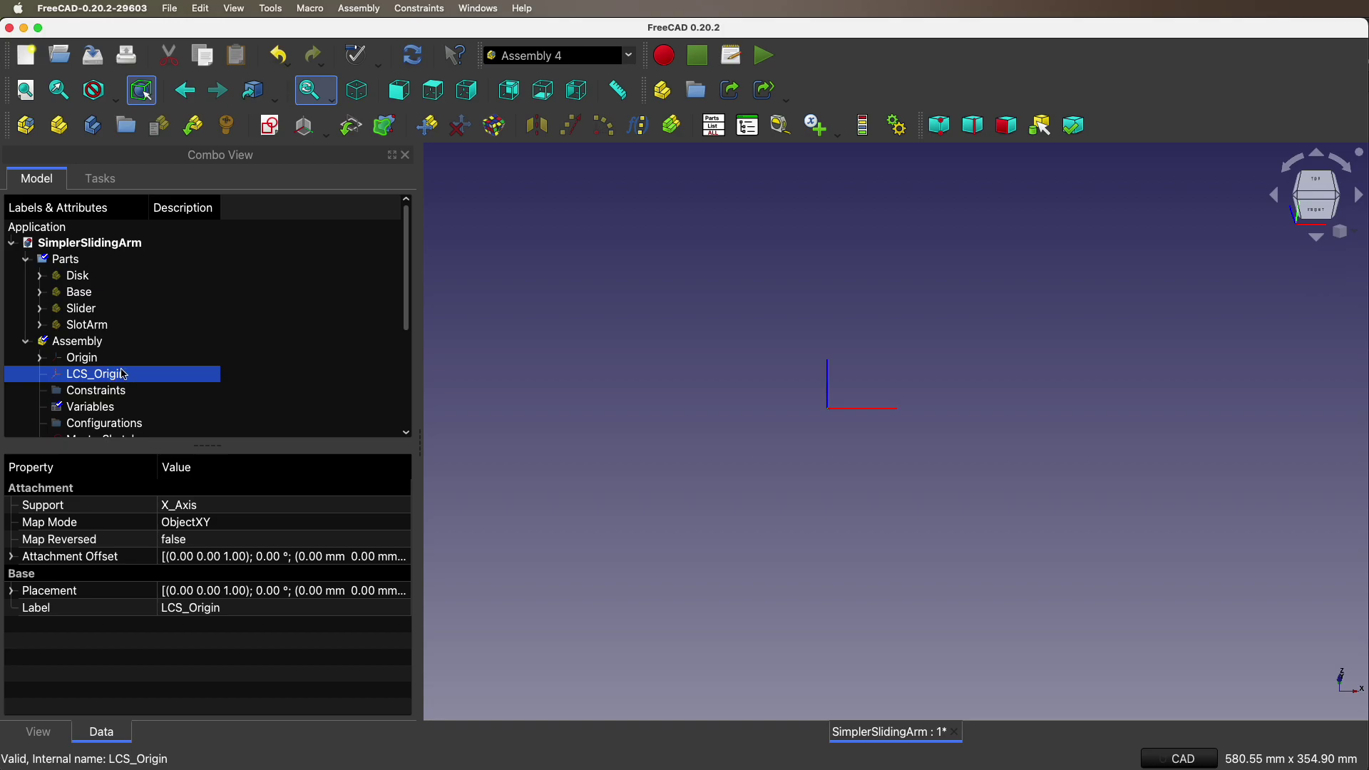
pyautogui.scroll(-1, 119, 378)
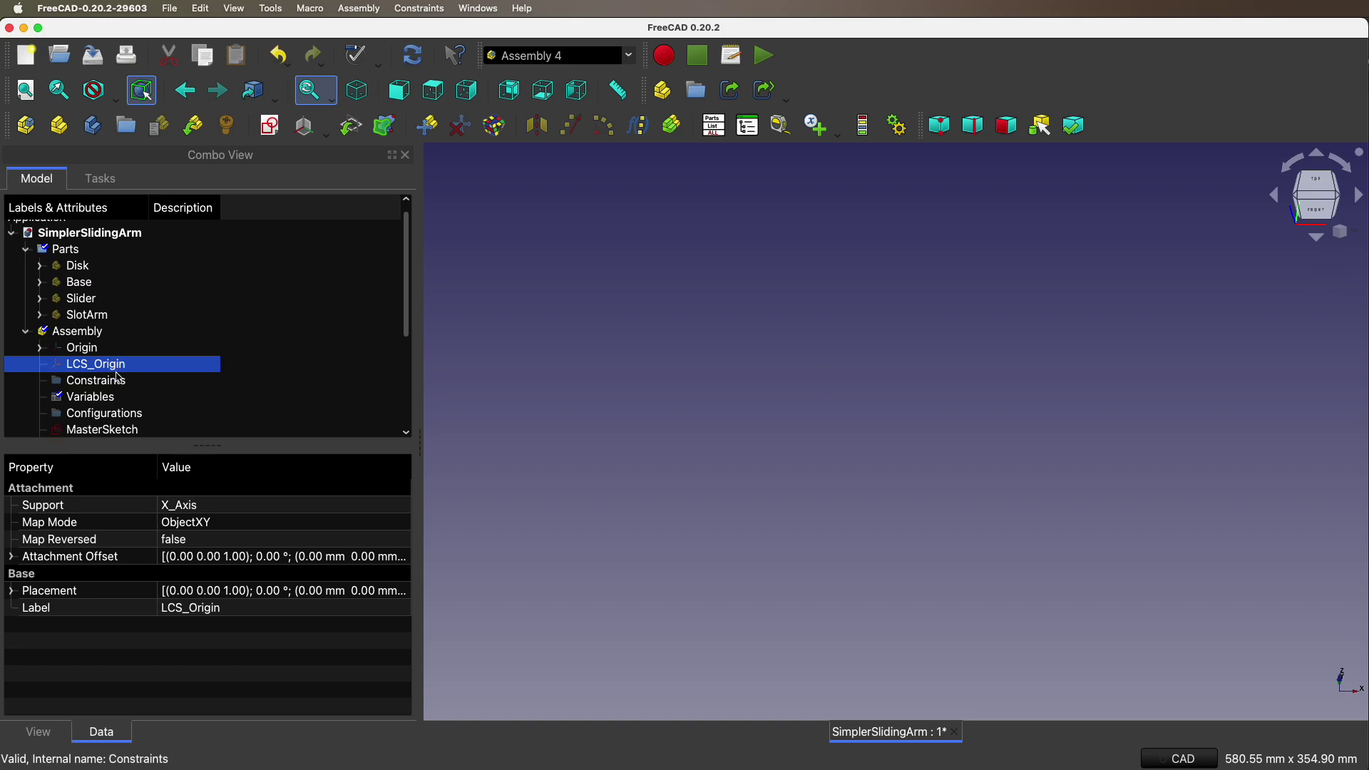
pyautogui.scroll(-2, 118, 370)
pyautogui.click(91, 395)
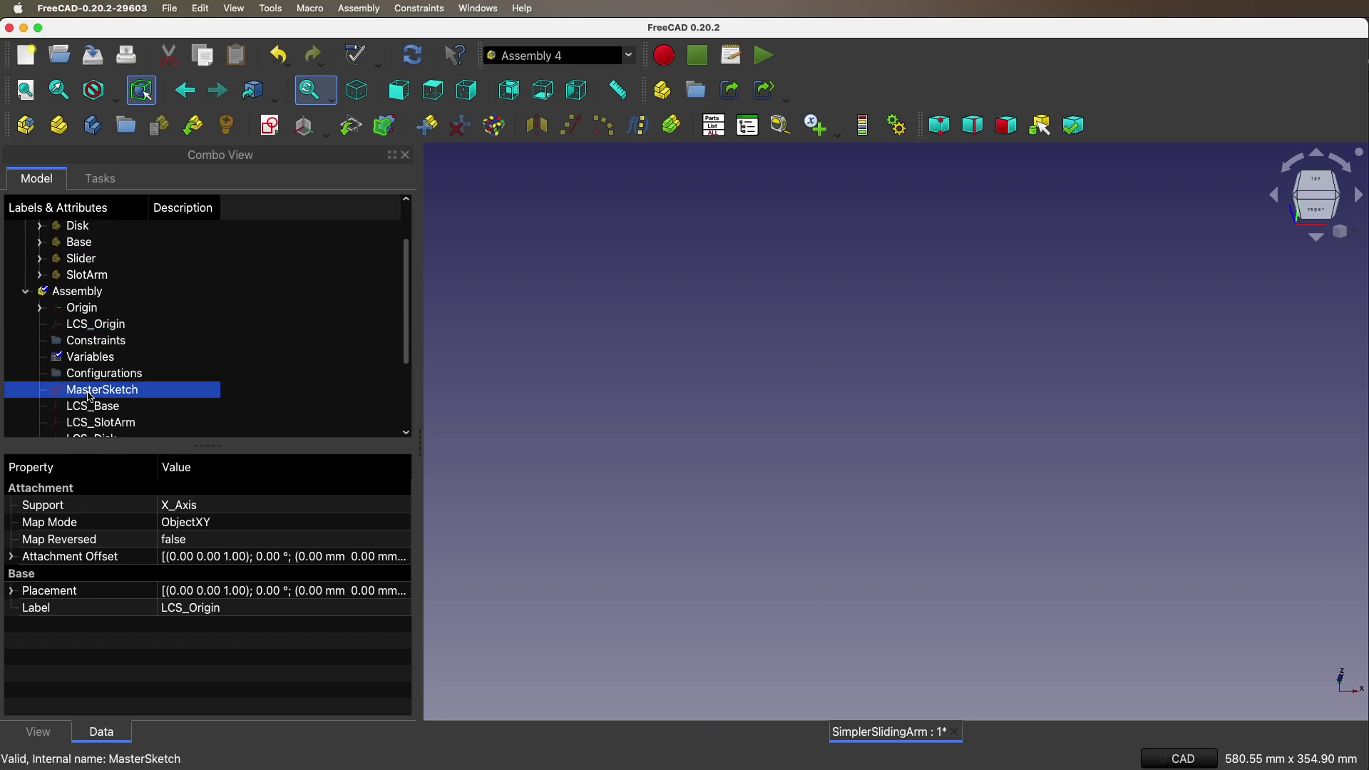
# - Show MasterSketch and open it in Sketcher to review its 33°, 50, 75, 90, 190 mm constraints
pyautogui.press('space')
pyautogui.doubleClick(122, 394)
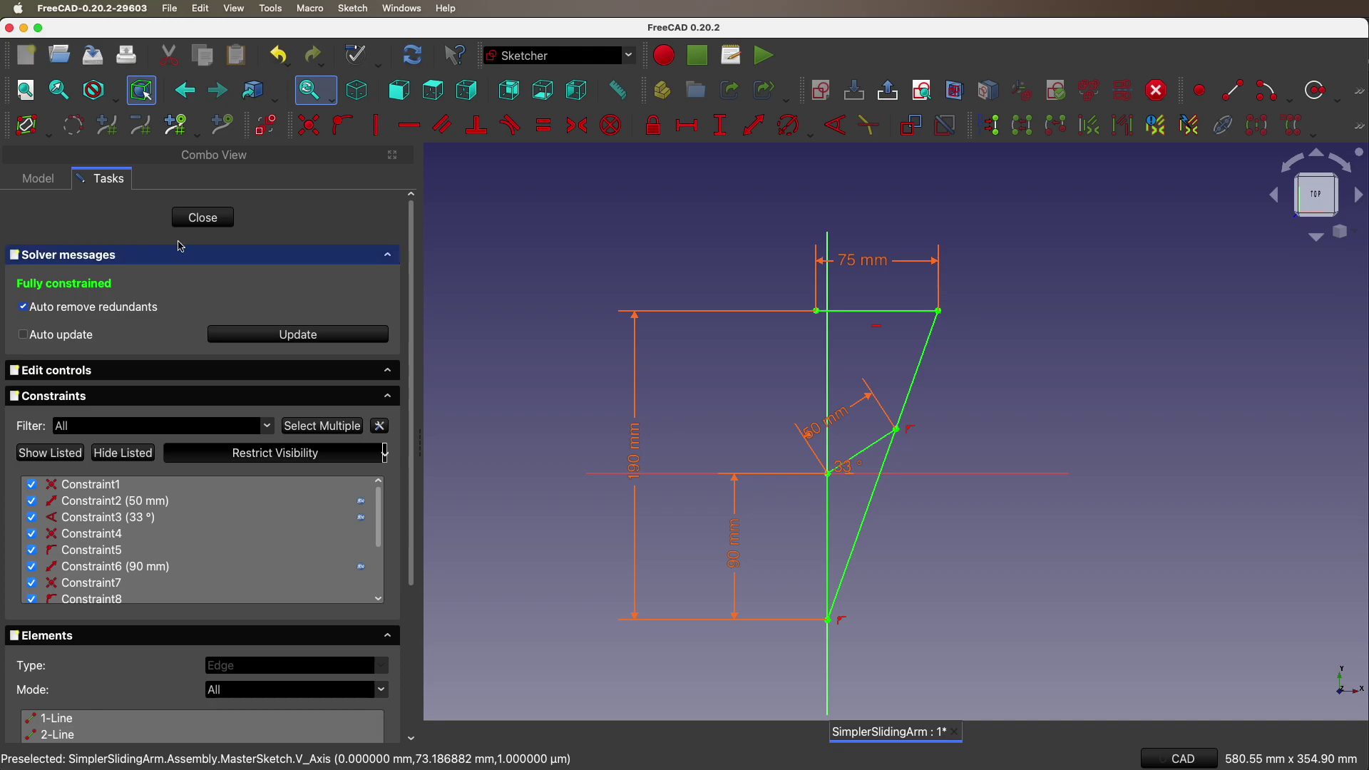
# - Leave the sketch and animate Angle from 0 to 360 in 3° steps, stopping at 306°
pyautogui.click(228, 225)
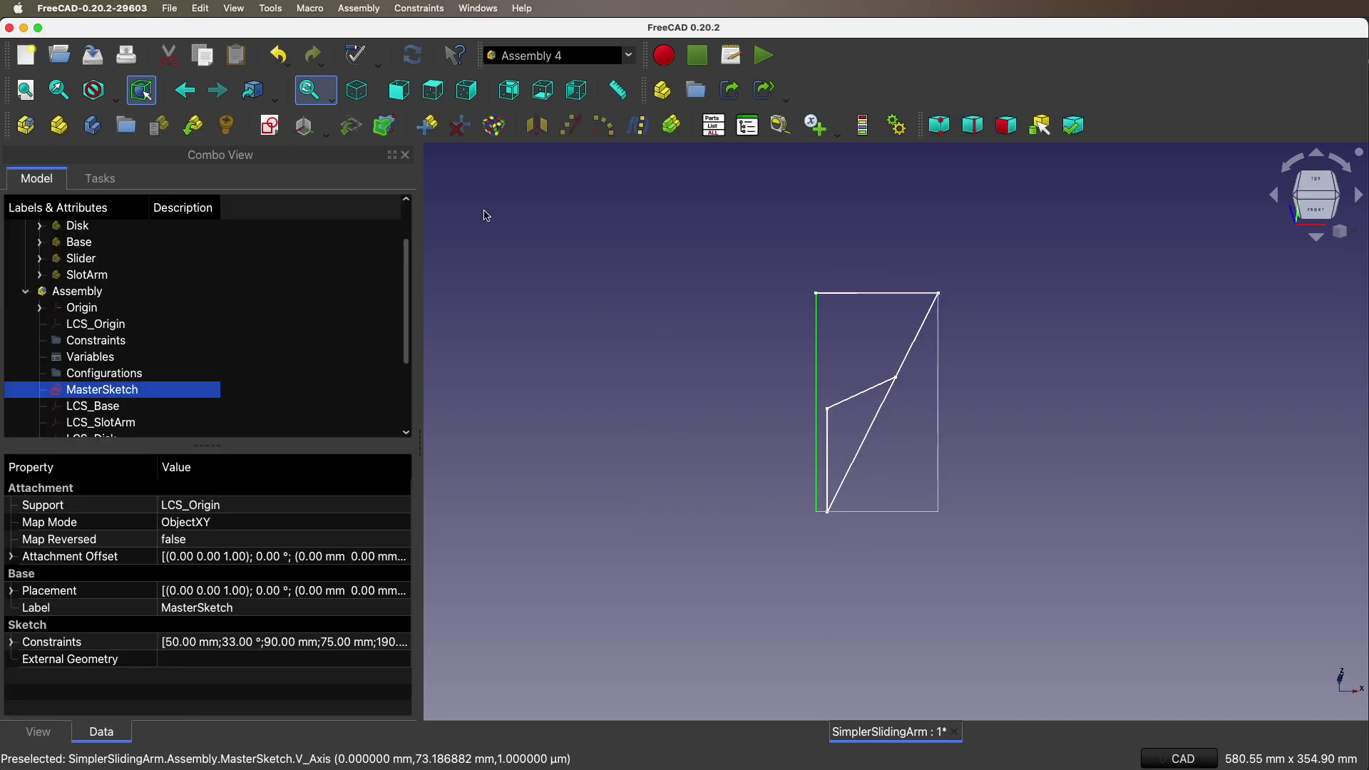
pyautogui.click(898, 127)
pyautogui.moveTo(853, 318); pyautogui.dragTo(331, 265)
pyautogui.click(531, 572)
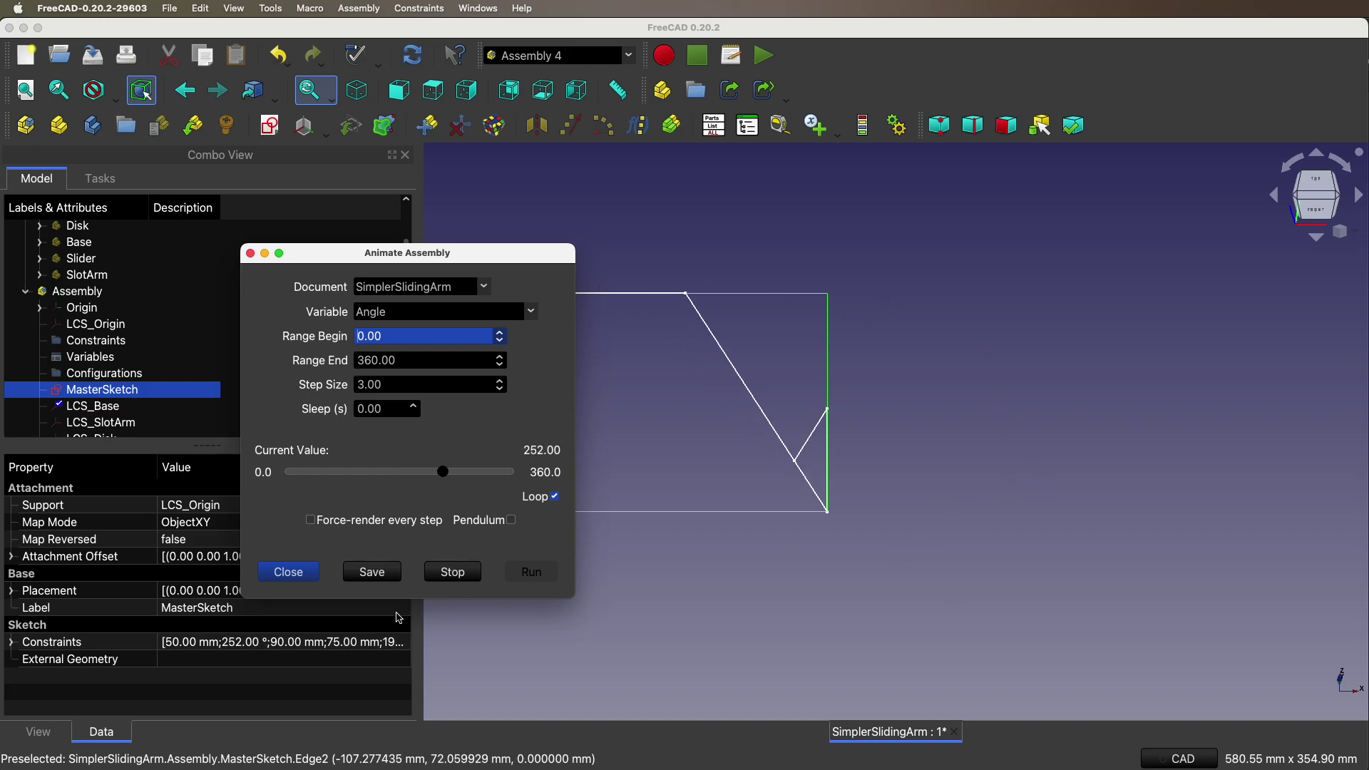
pyautogui.click(455, 572)
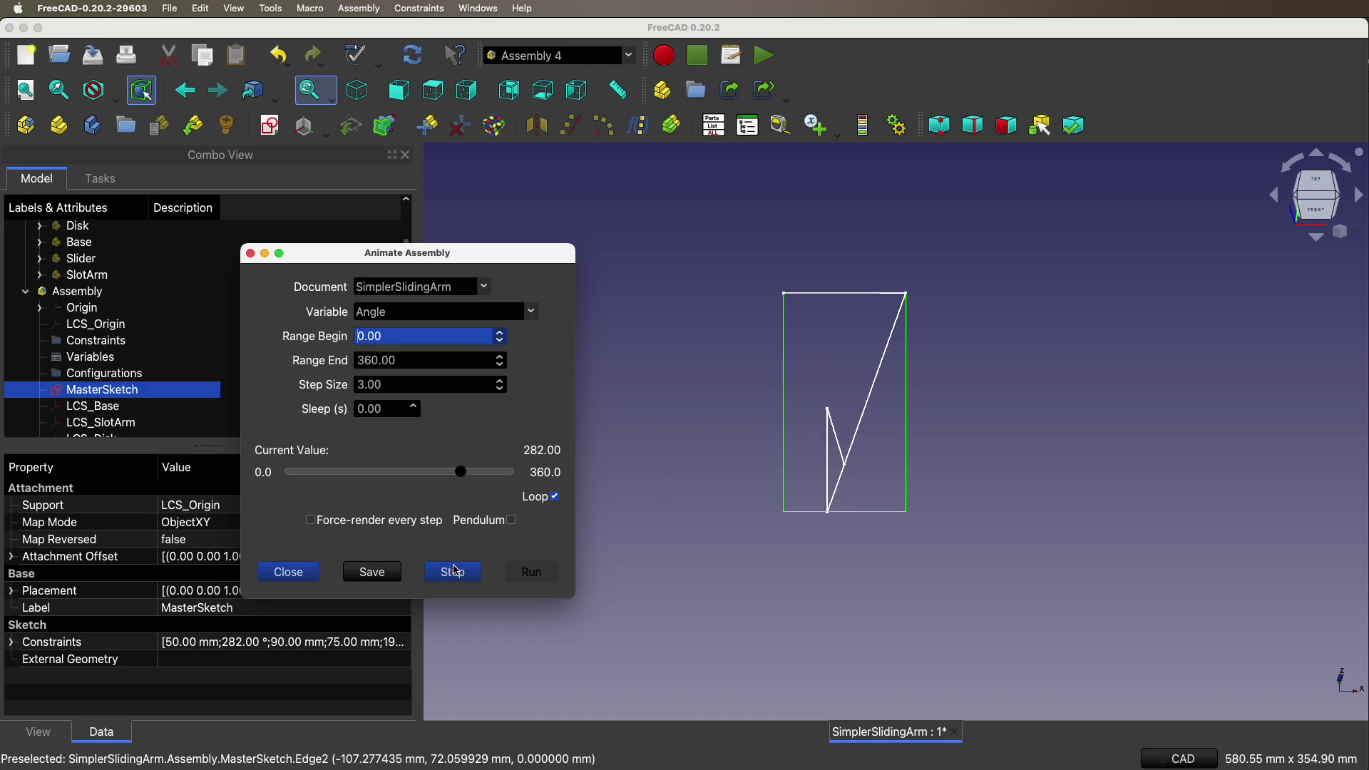
pyautogui.click(296, 573)
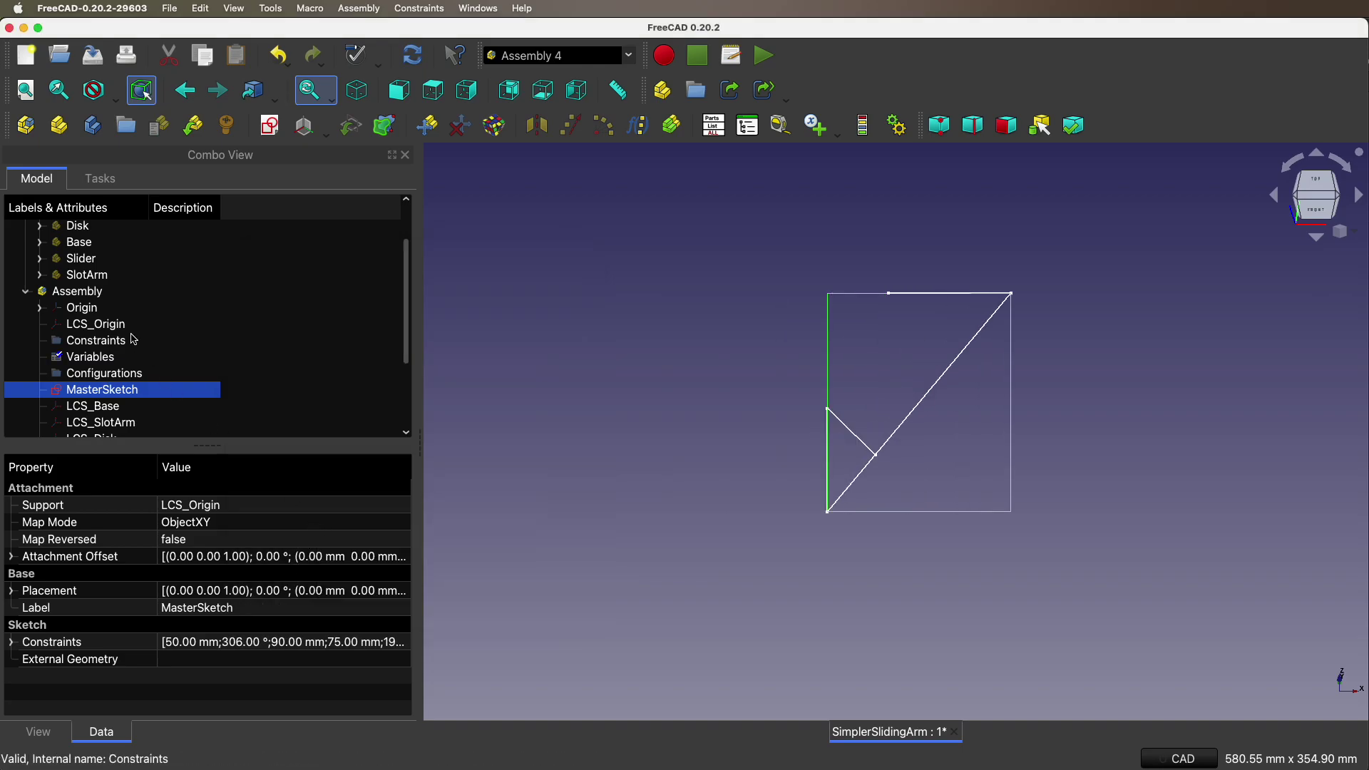
pyautogui.scroll(-1, 107, 364)
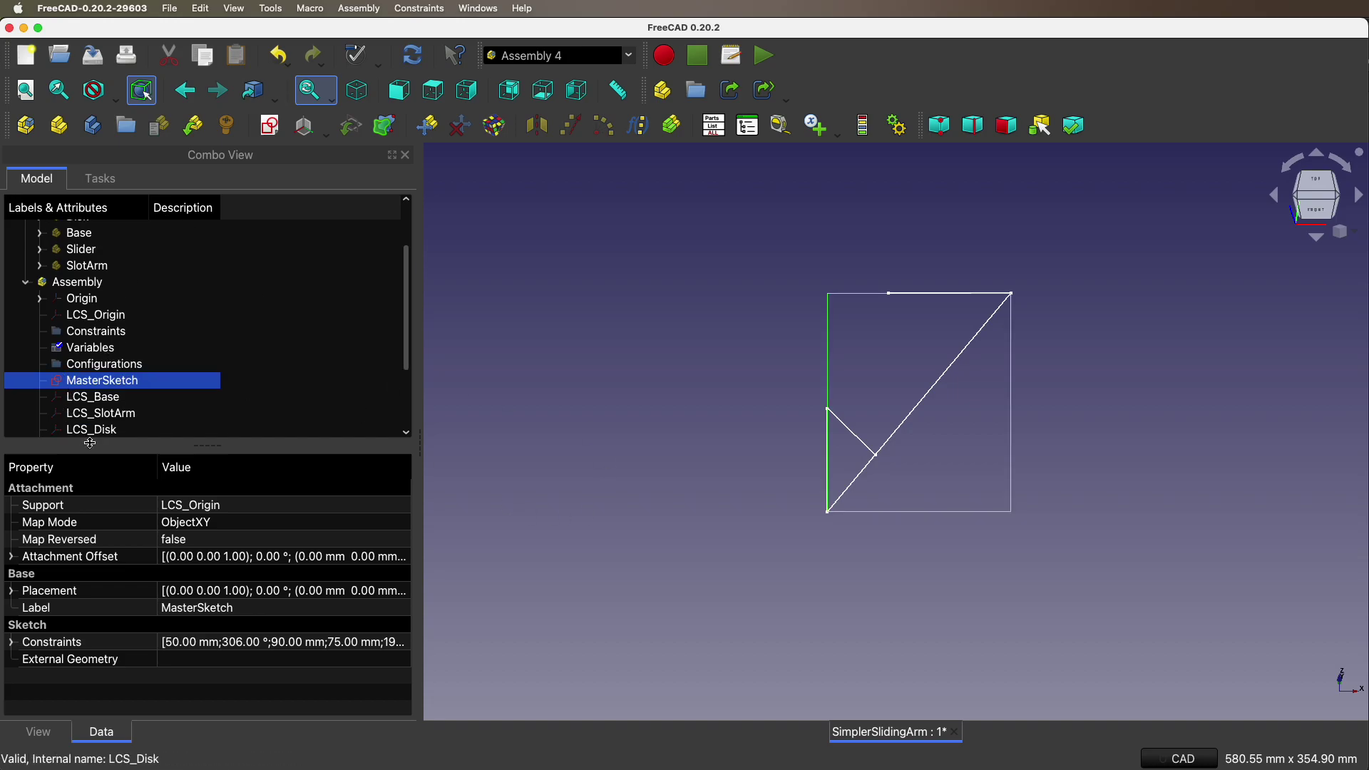
pyautogui.click(79, 397)
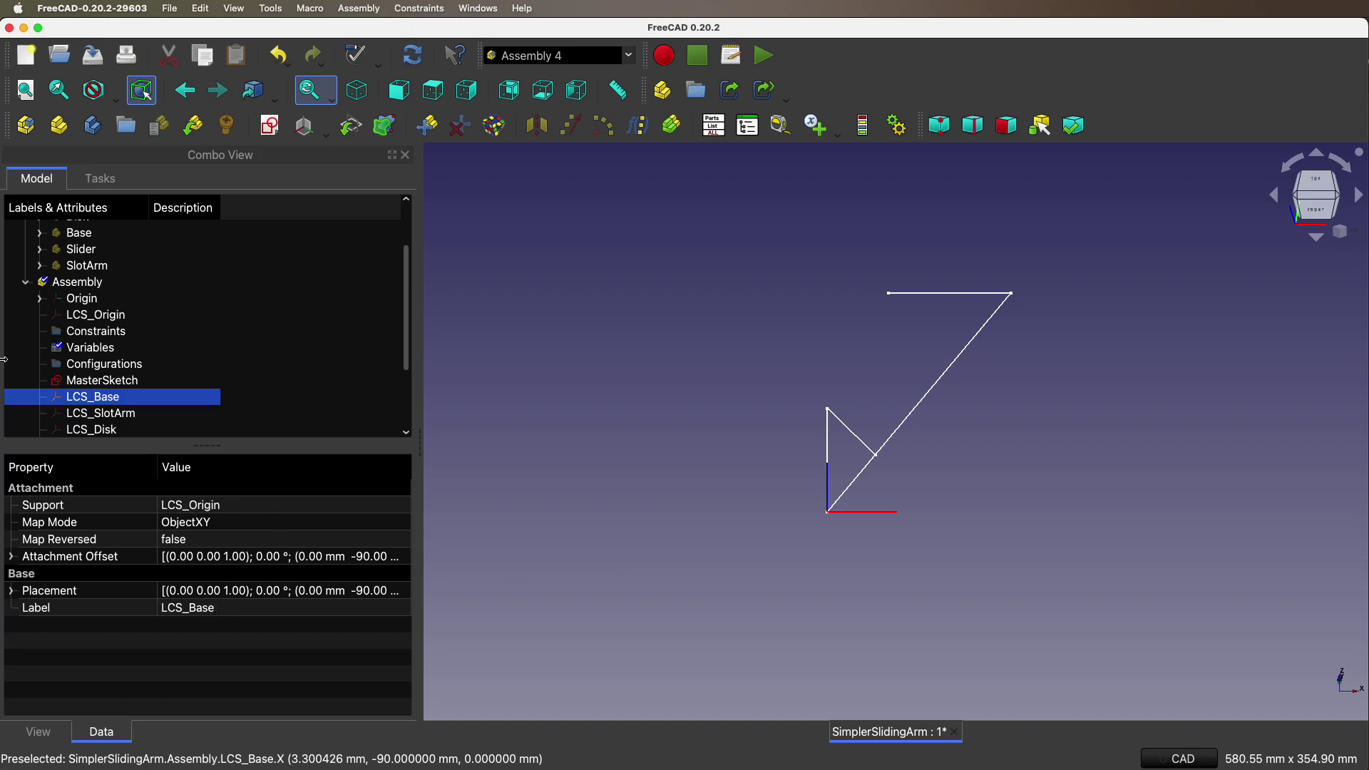
pyautogui.click(106, 419)
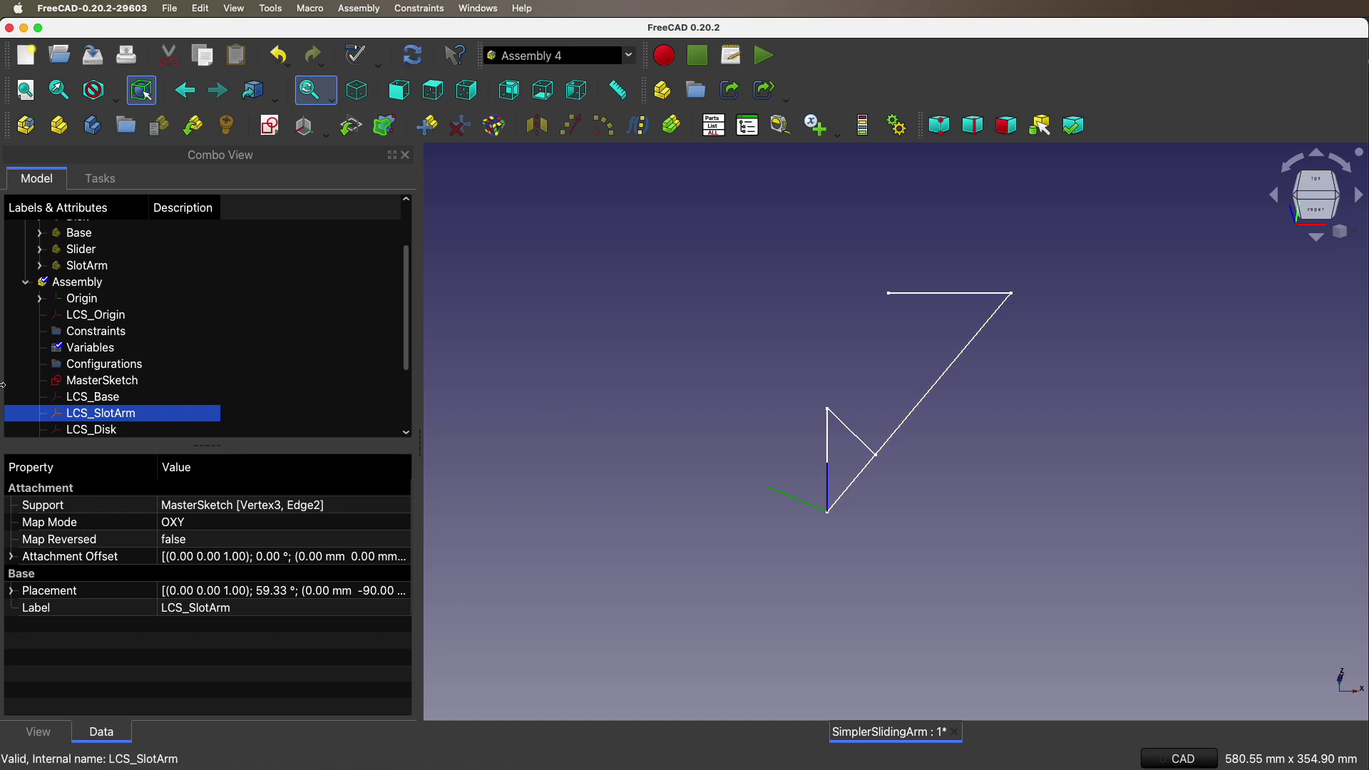
pyautogui.click(104, 431)
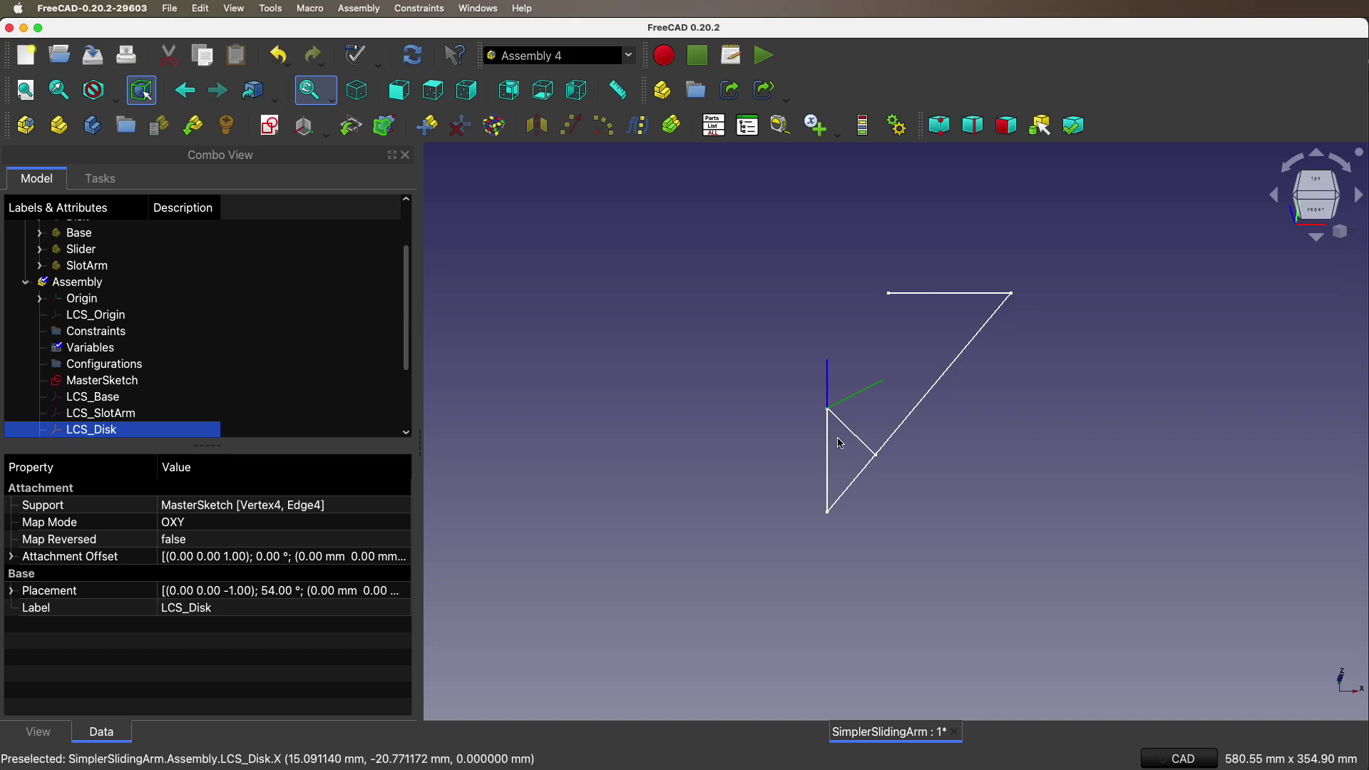
pyautogui.scroll(-2, 77, 401)
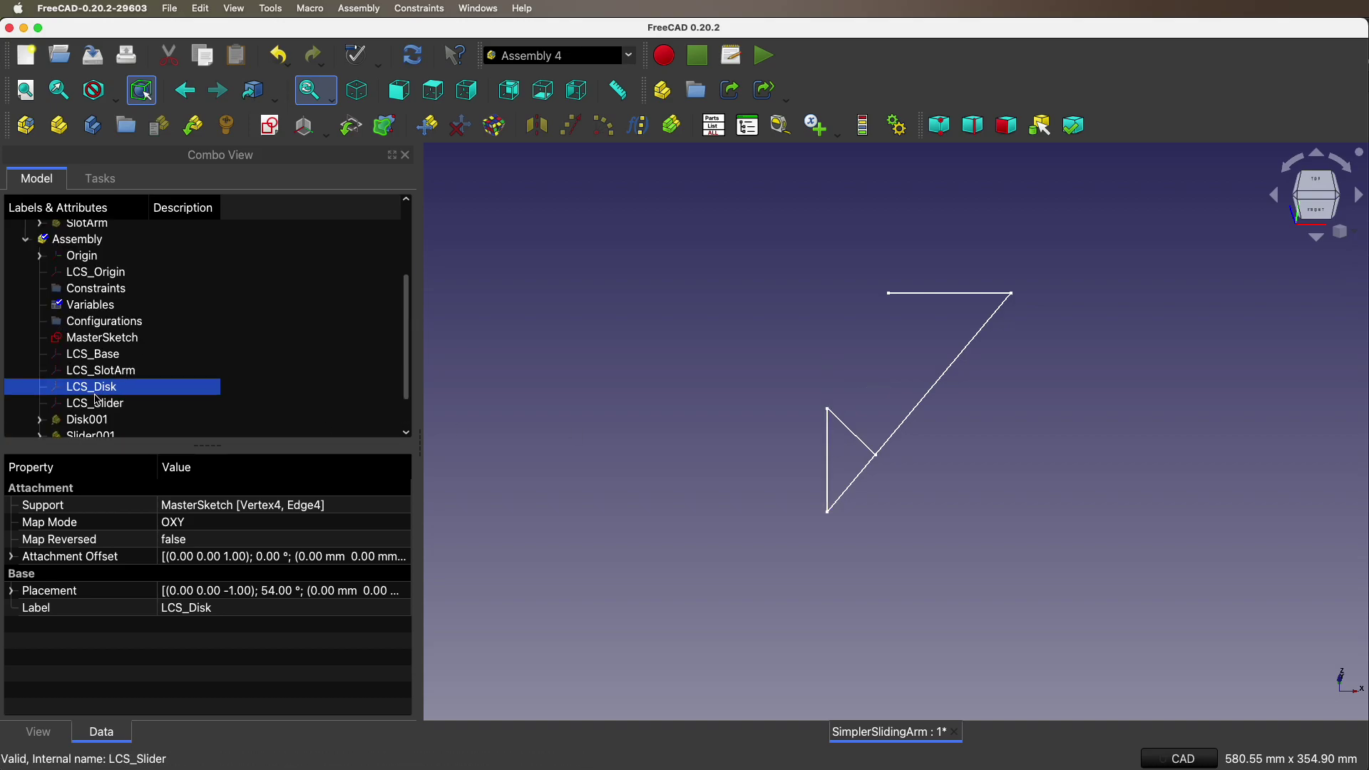
pyautogui.click(96, 404)
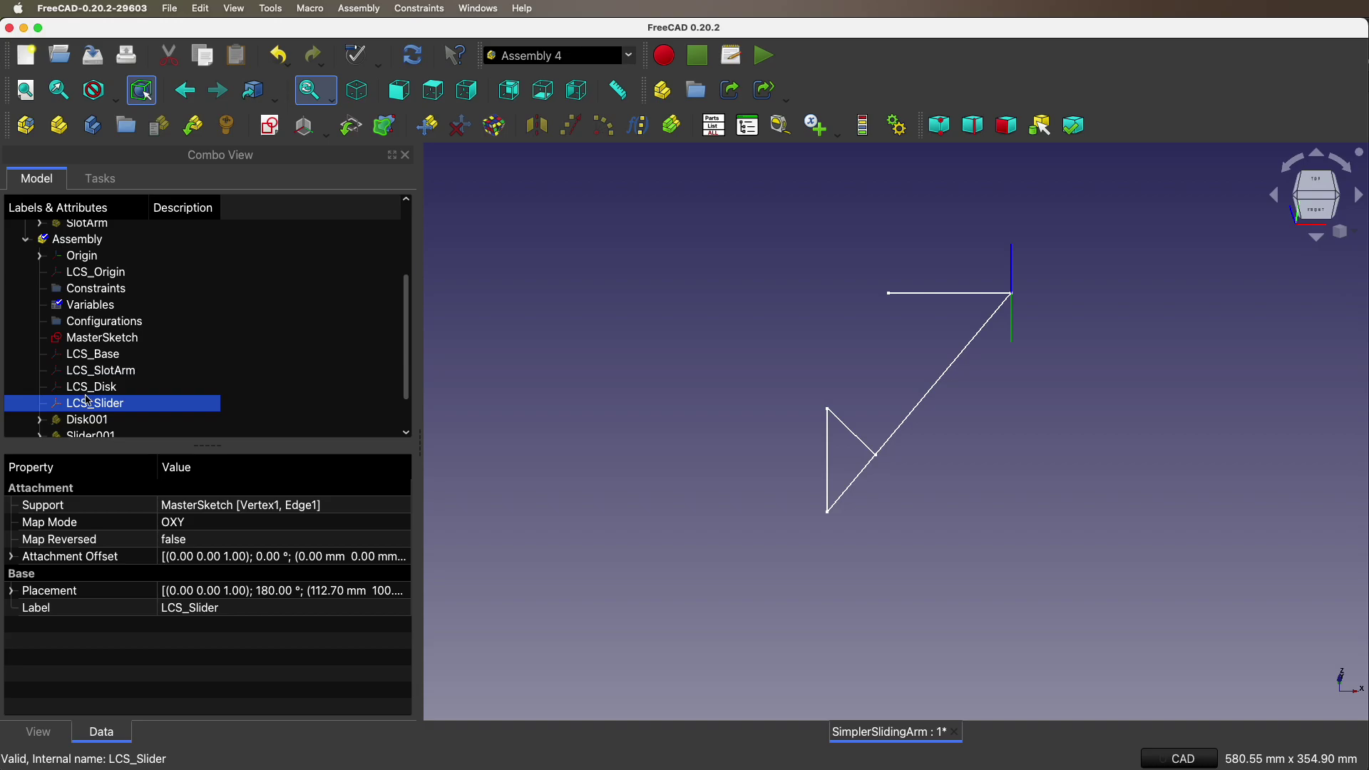
pyautogui.scroll(-2, 86, 408)
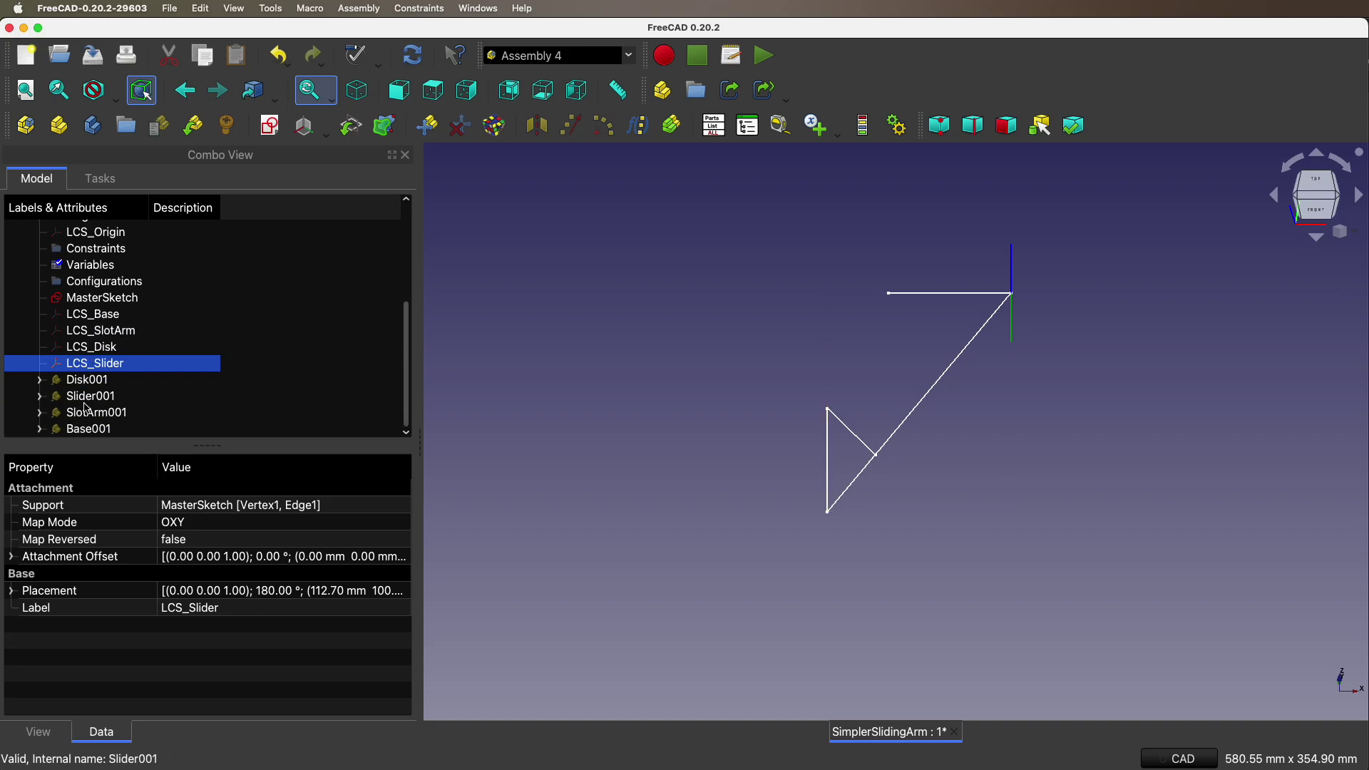
# - Show Disk001, Slider001, SlotArm001 and Base001, hide MasterSketch, and switch to Top view
pyautogui.click(85, 380)
pyautogui.click(90, 396)
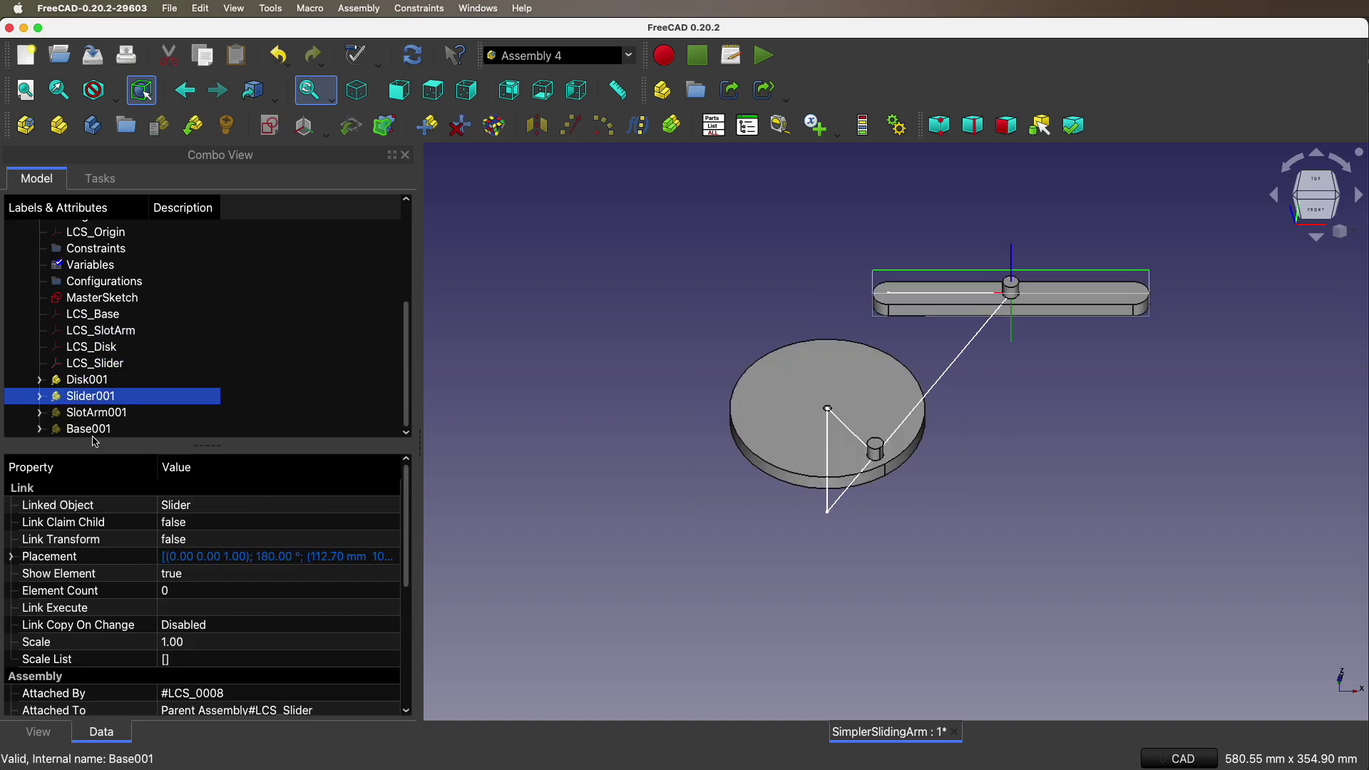
pyautogui.click(84, 367)
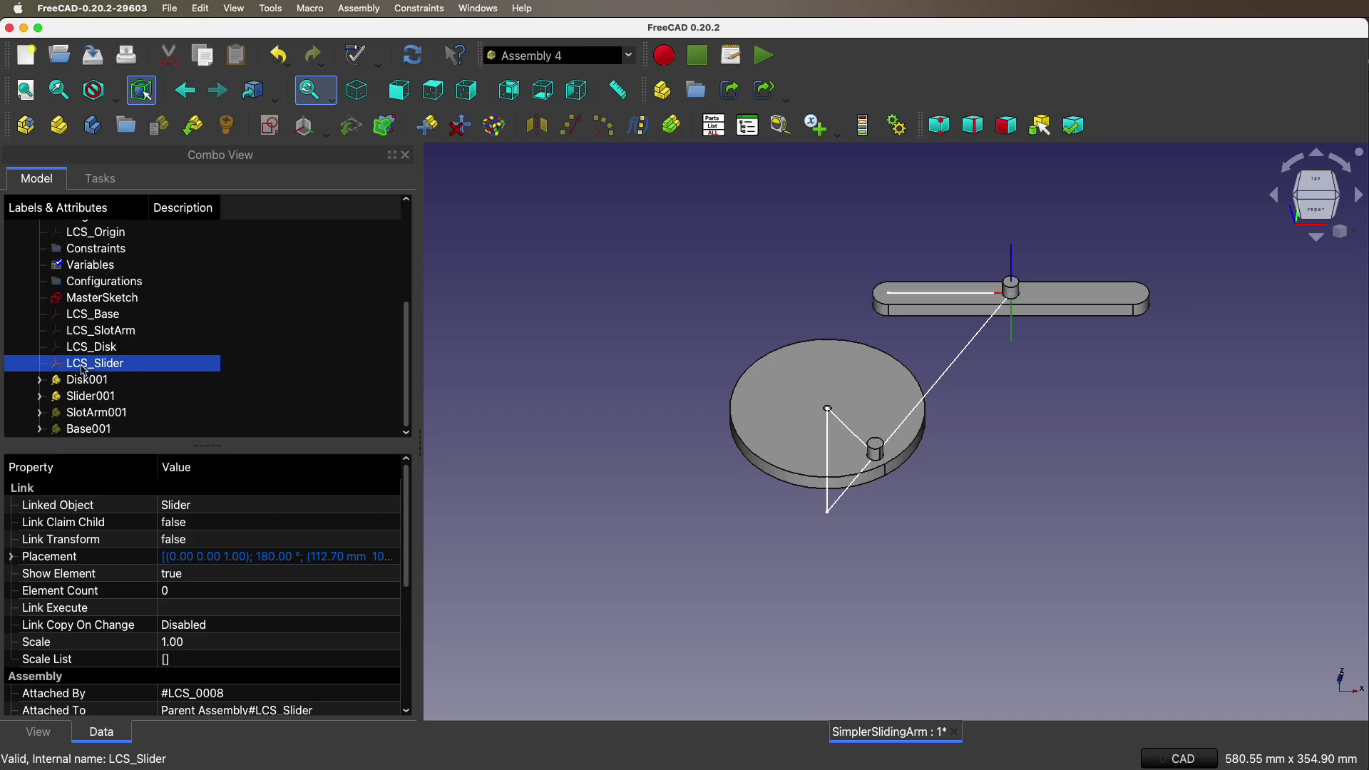
pyautogui.click(79, 413)
pyautogui.click(87, 430)
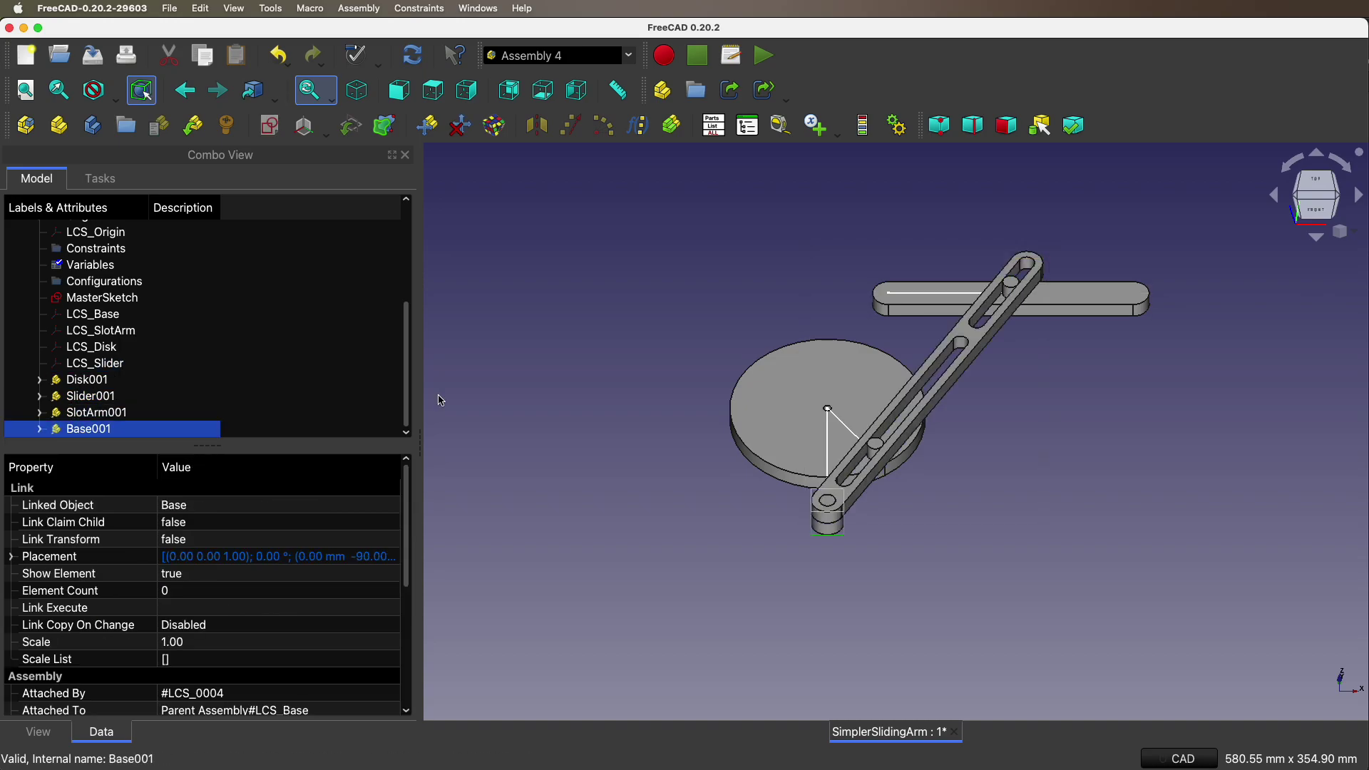
pyautogui.click(103, 303)
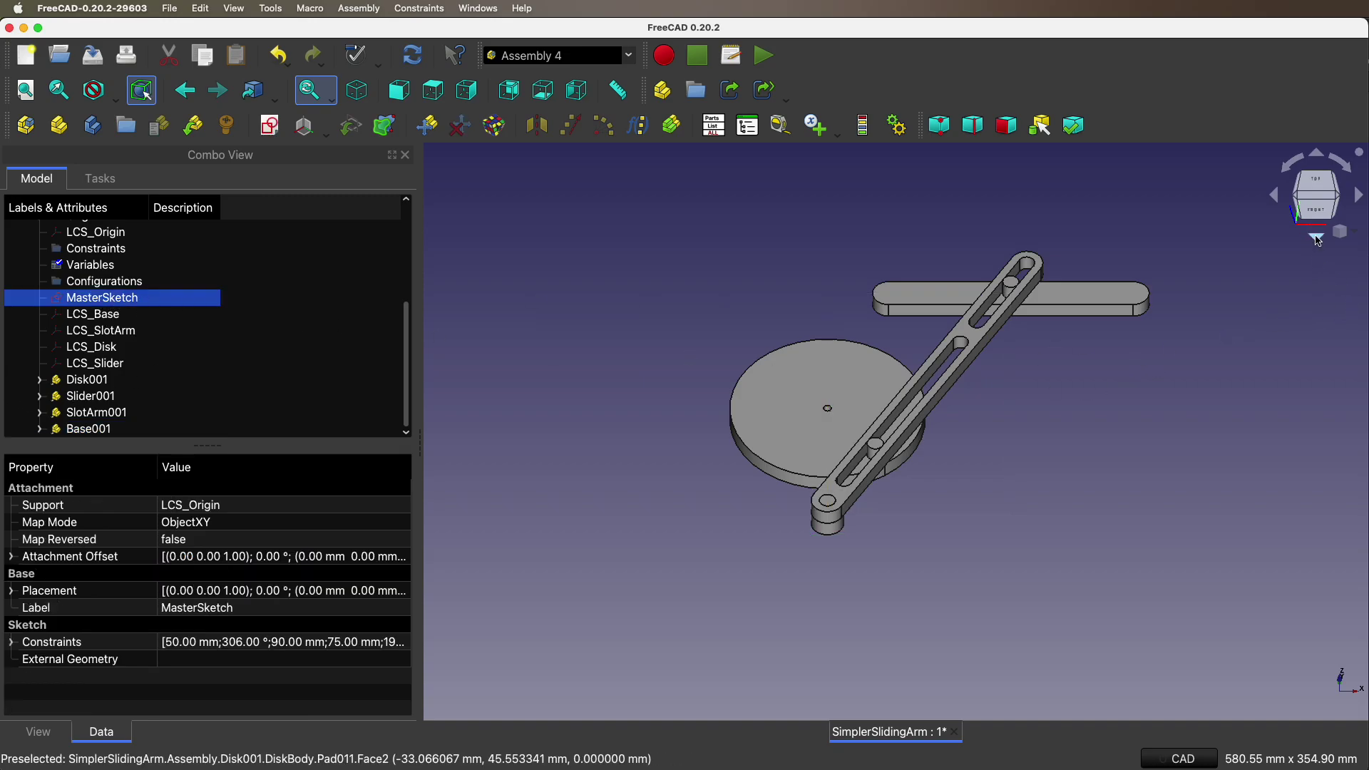
pyautogui.click(1317, 238)
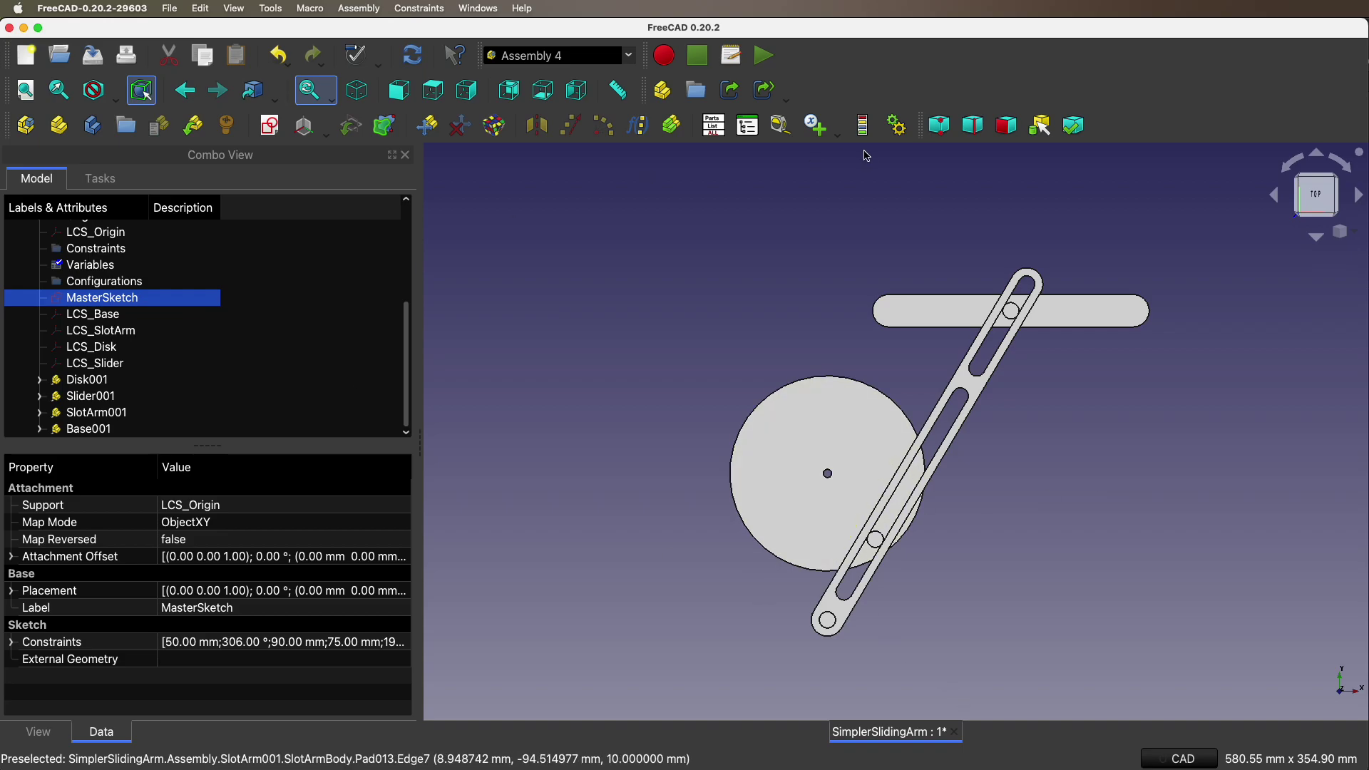
# - Run Animate Assembly on the Angle variable so the assembled mechanism moves
pyautogui.click(897, 126)
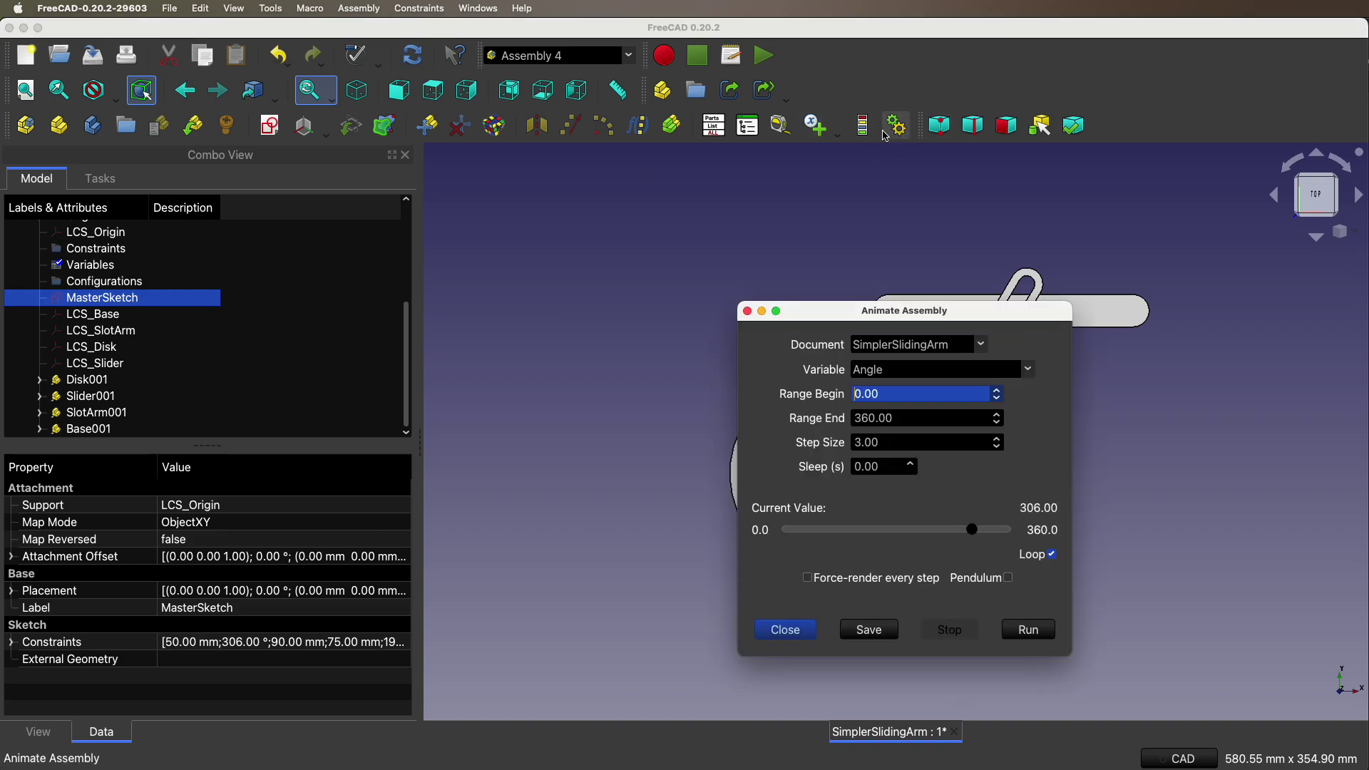
pyautogui.moveTo(875, 324); pyautogui.dragTo(181, 307)
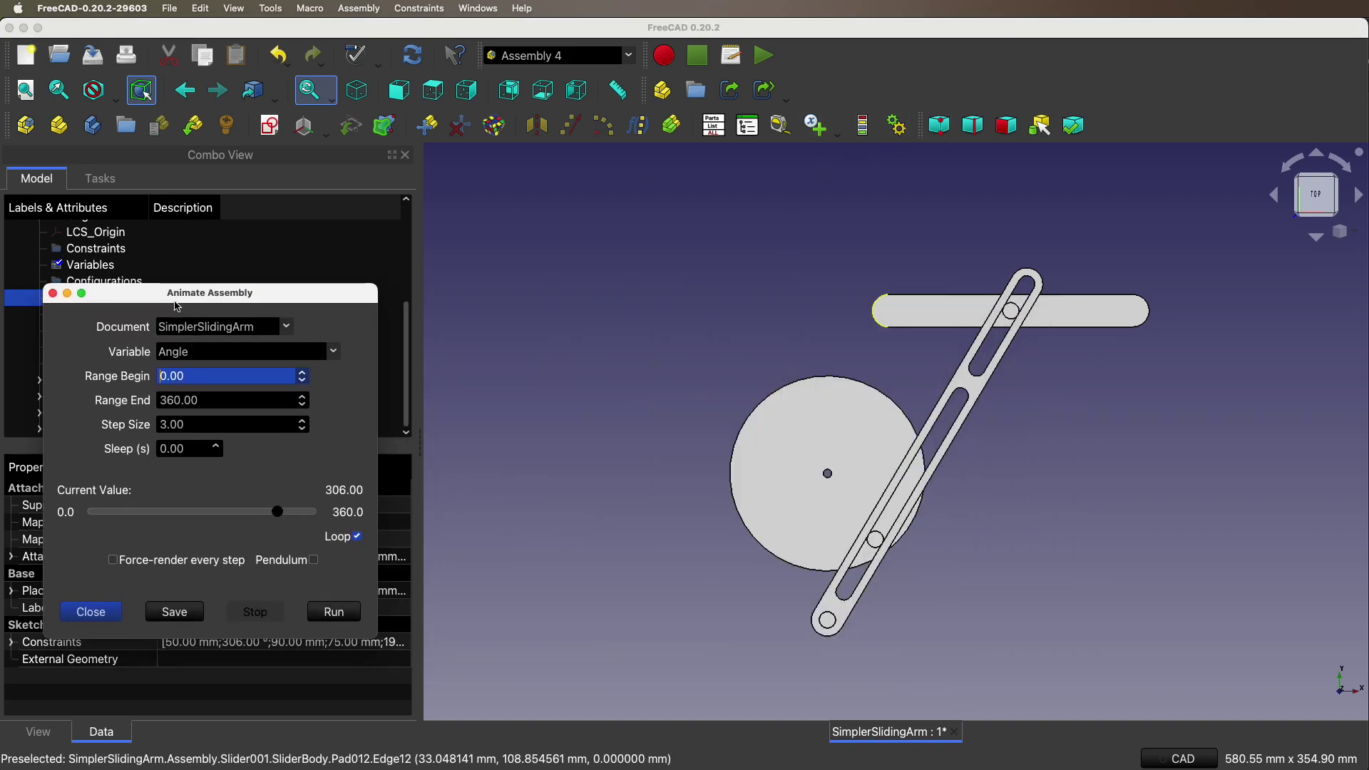
pyautogui.click(333, 612)
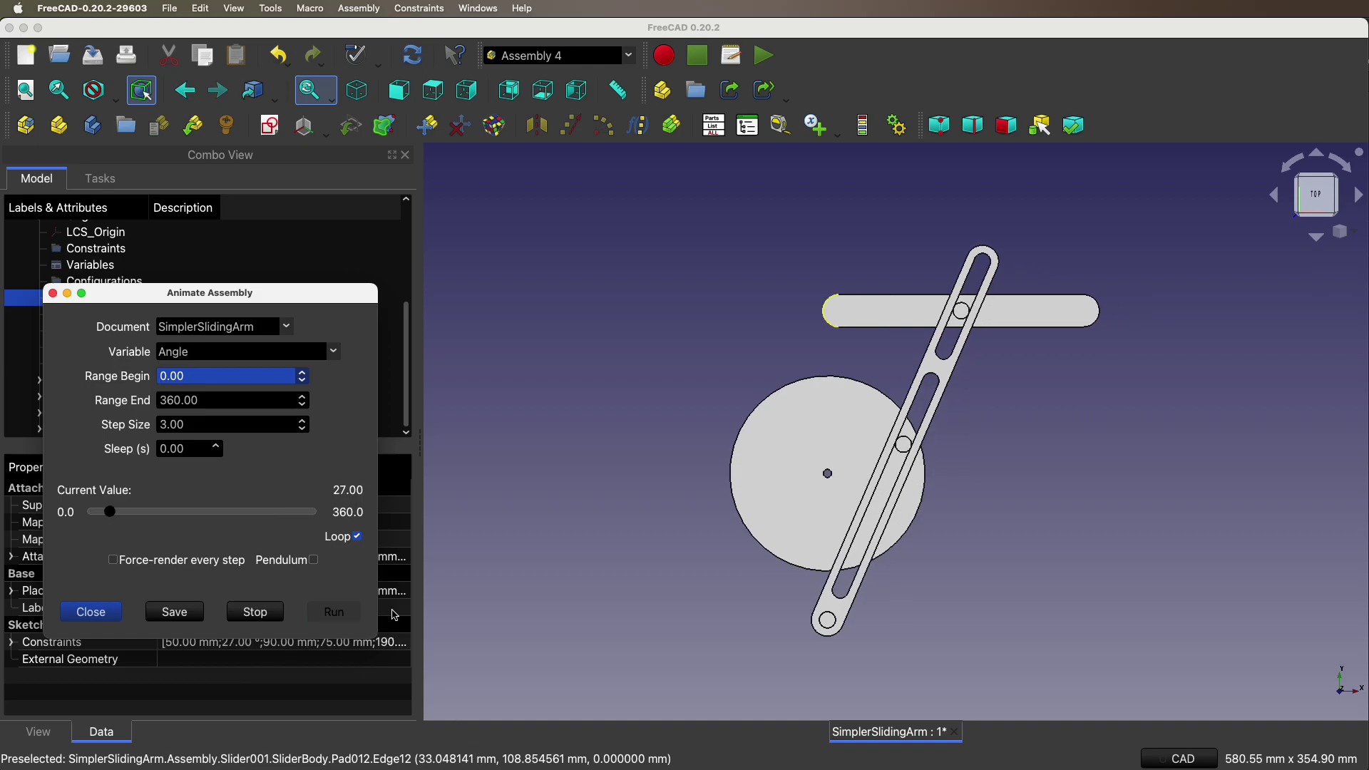
pyautogui.click(581, 440)
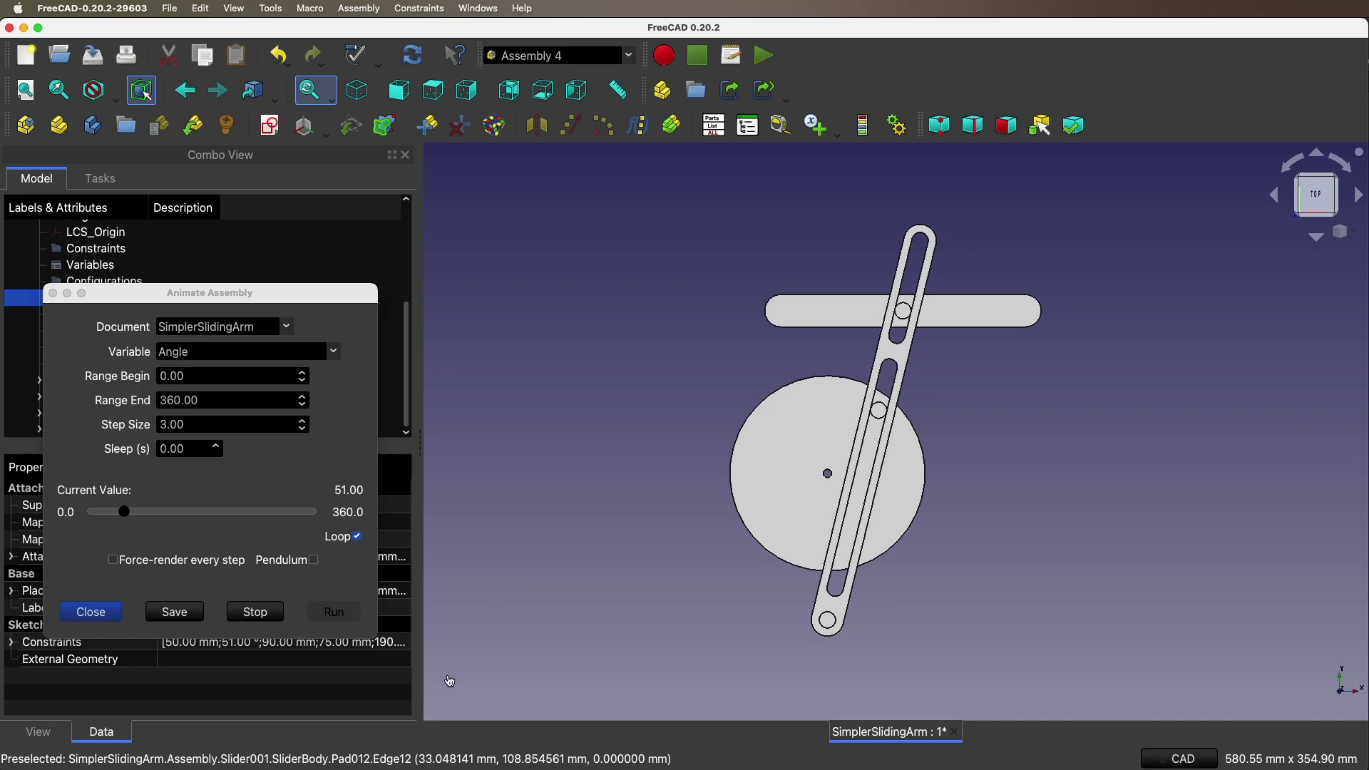